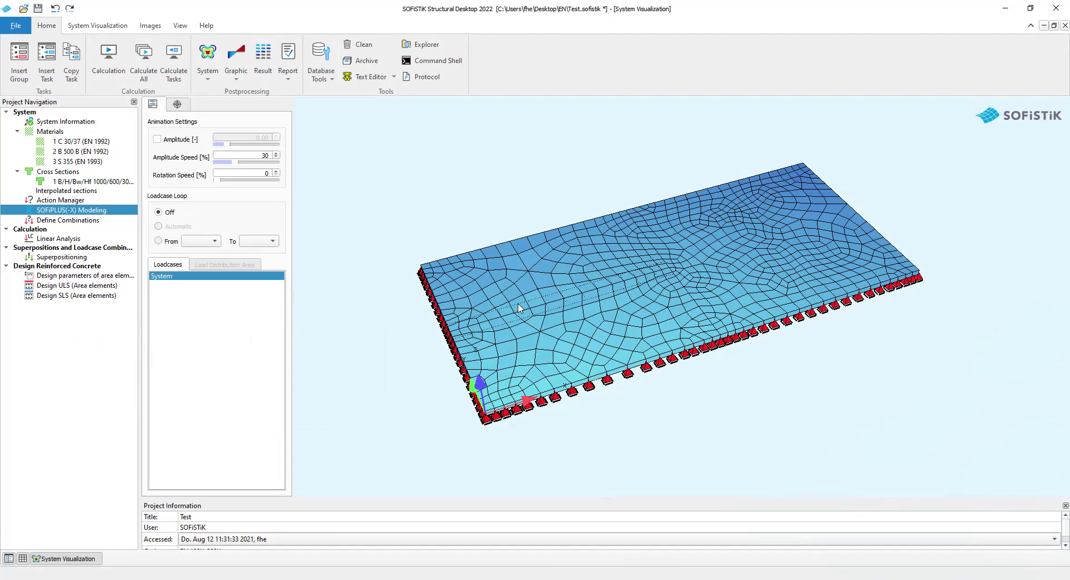
- Select the Action Manager entry in the Project Navigation tree
click(81, 201)
- Add a W wind loading action in the Action Manager and close it
double_click(81, 201)
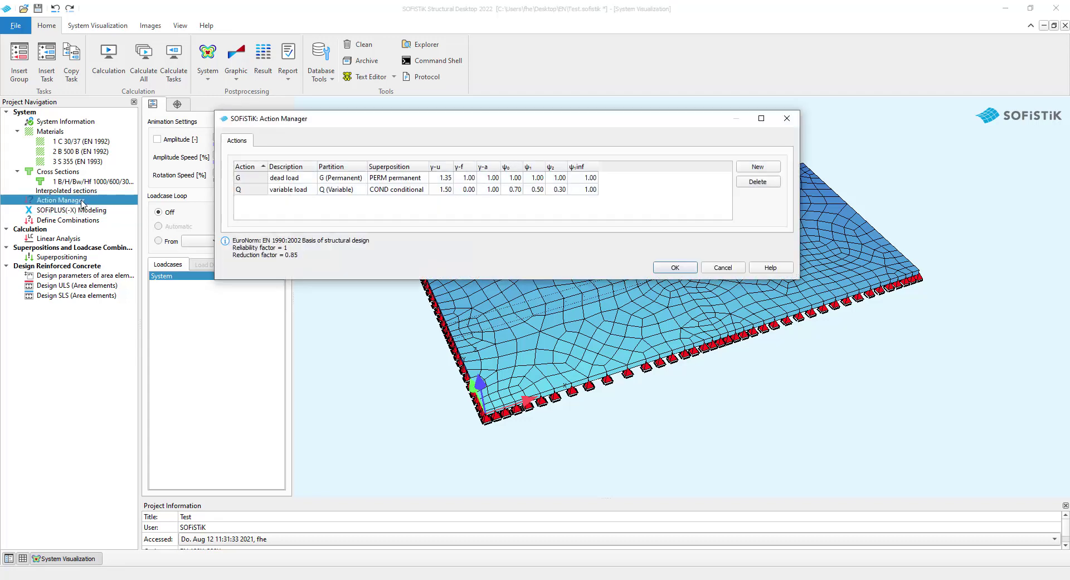
click(779, 168)
click(550, 155)
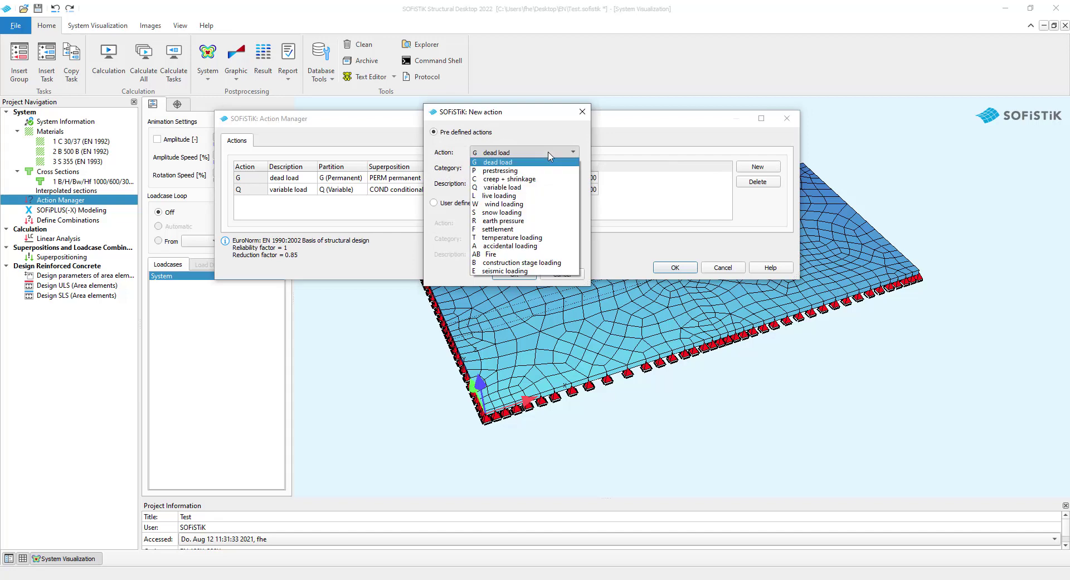
click(512, 204)
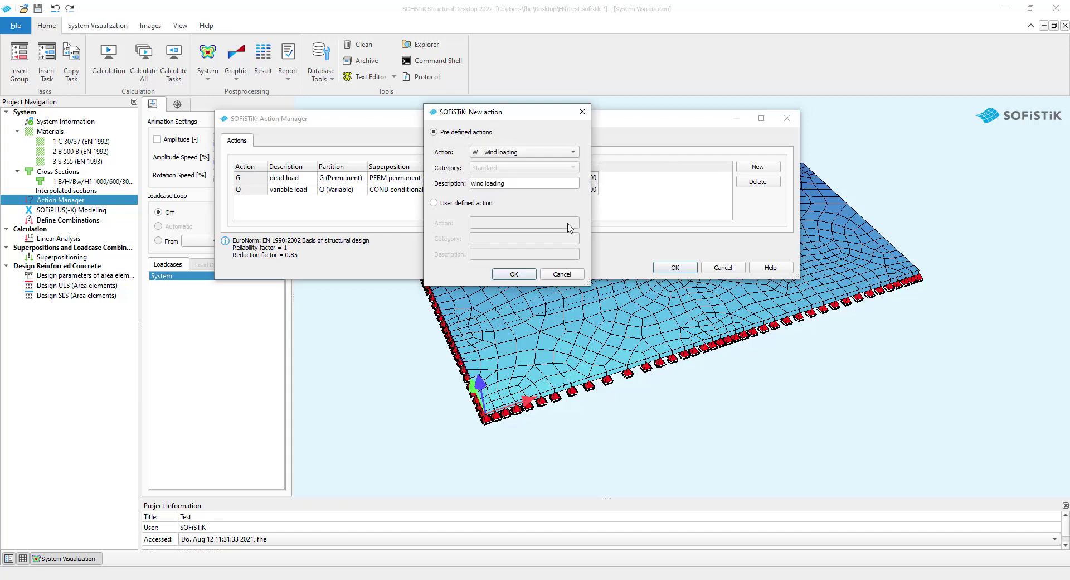
click(514, 274)
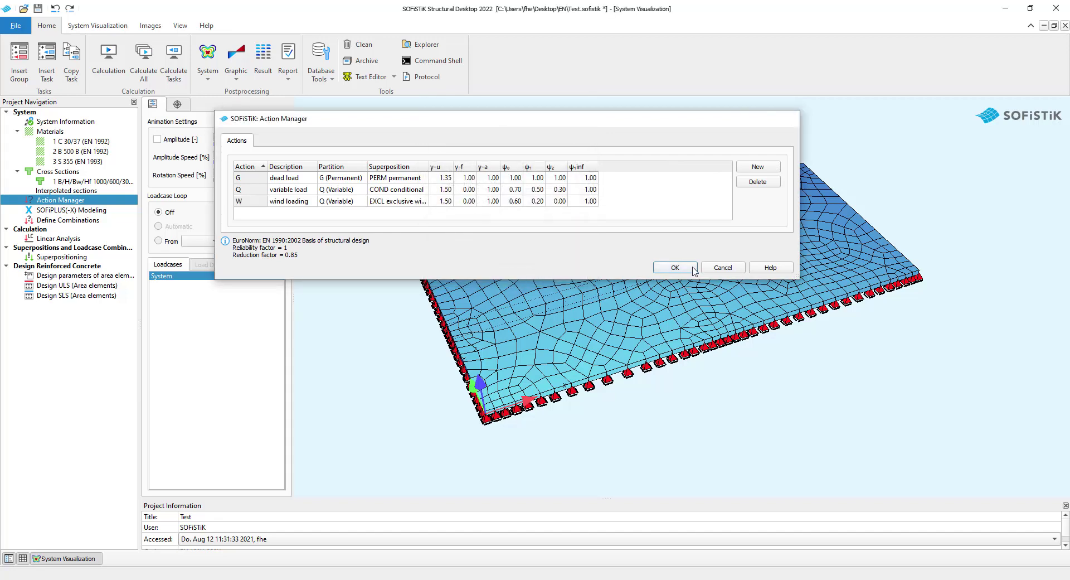
click(676, 267)
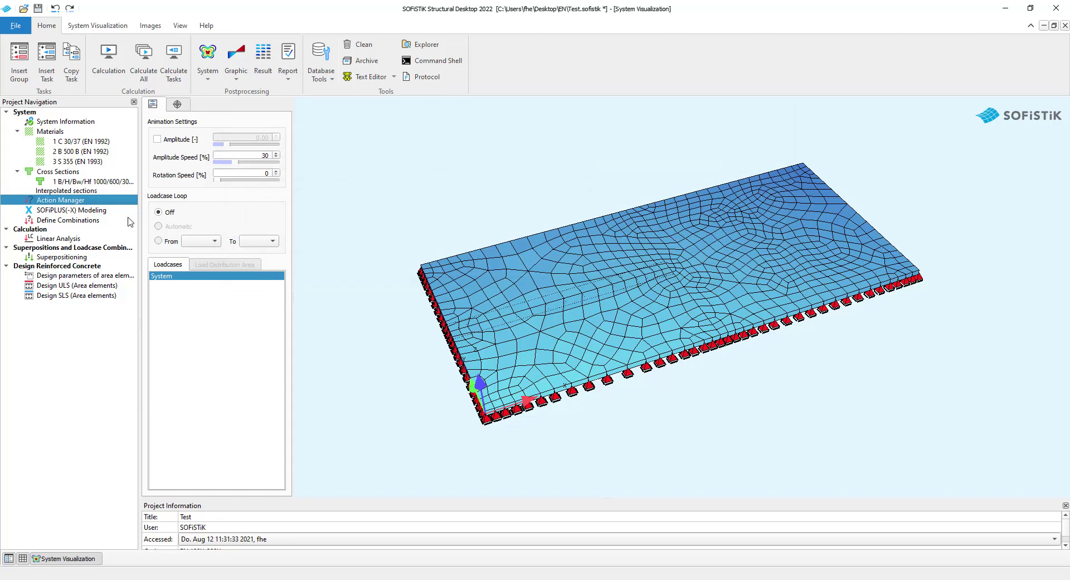
- Open the slab model in SOFiPLUS-X and its Loadcase Manager from the Loads tab
double_click(97, 211)
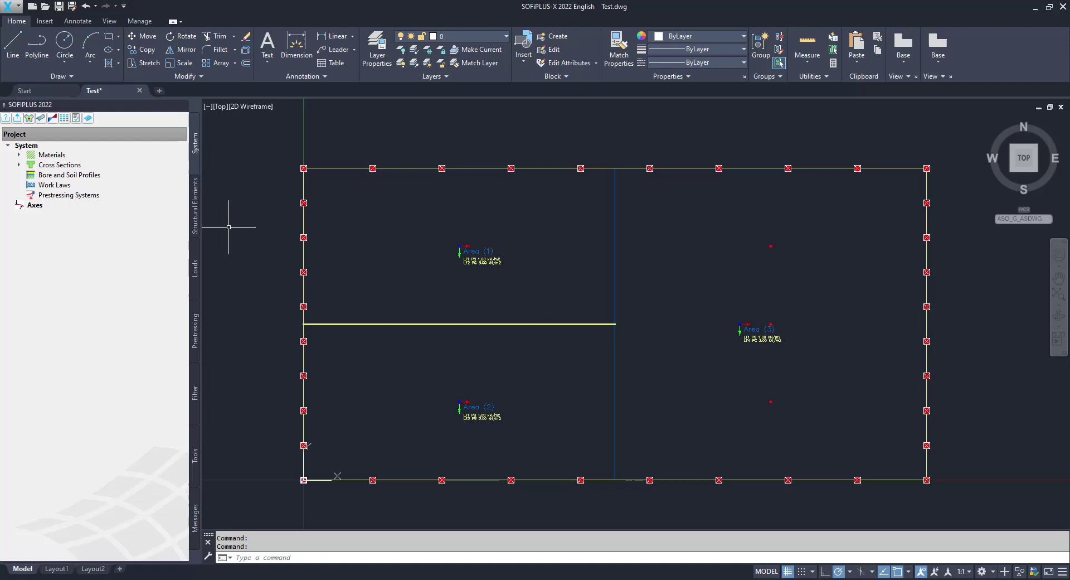
click(195, 264)
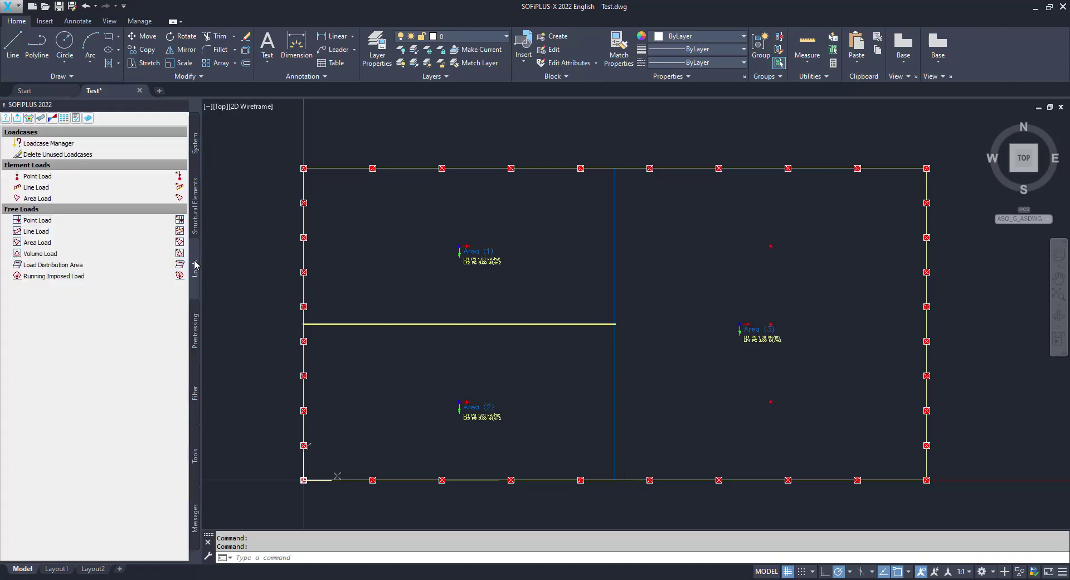
click(109, 146)
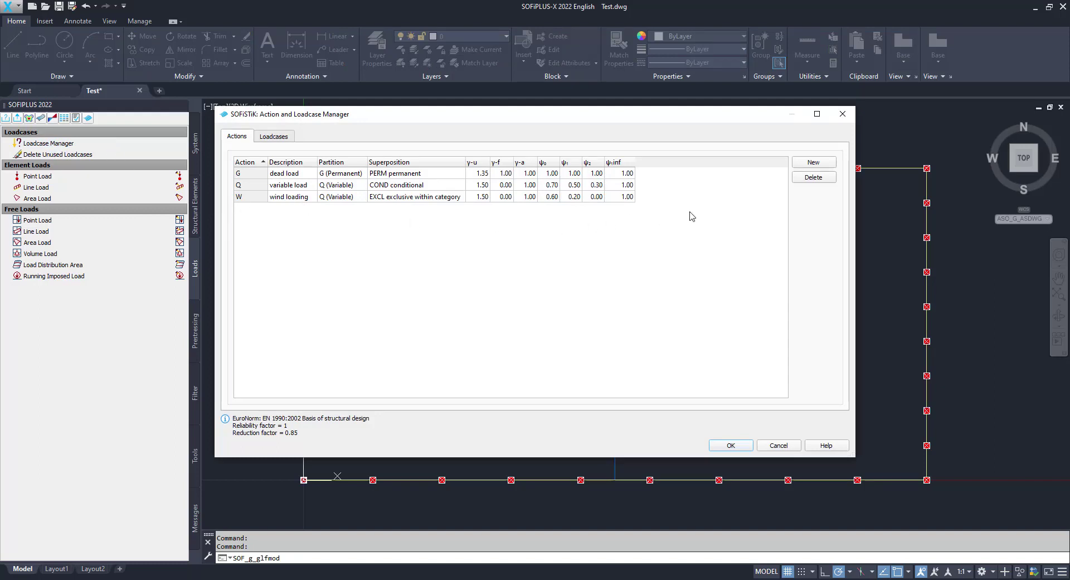
- Add S snow loading as a new action
click(815, 163)
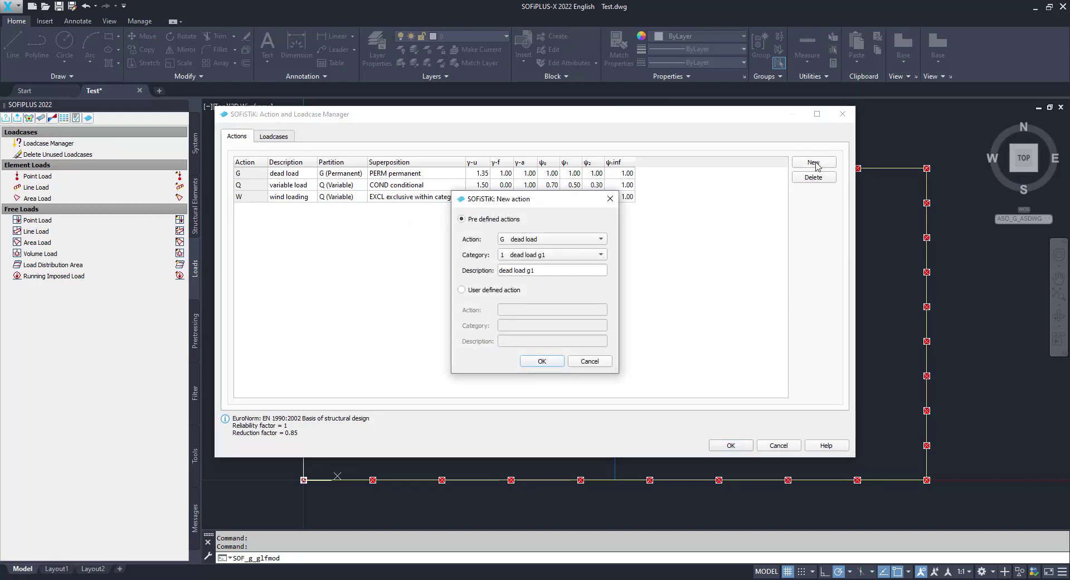
click(547, 242)
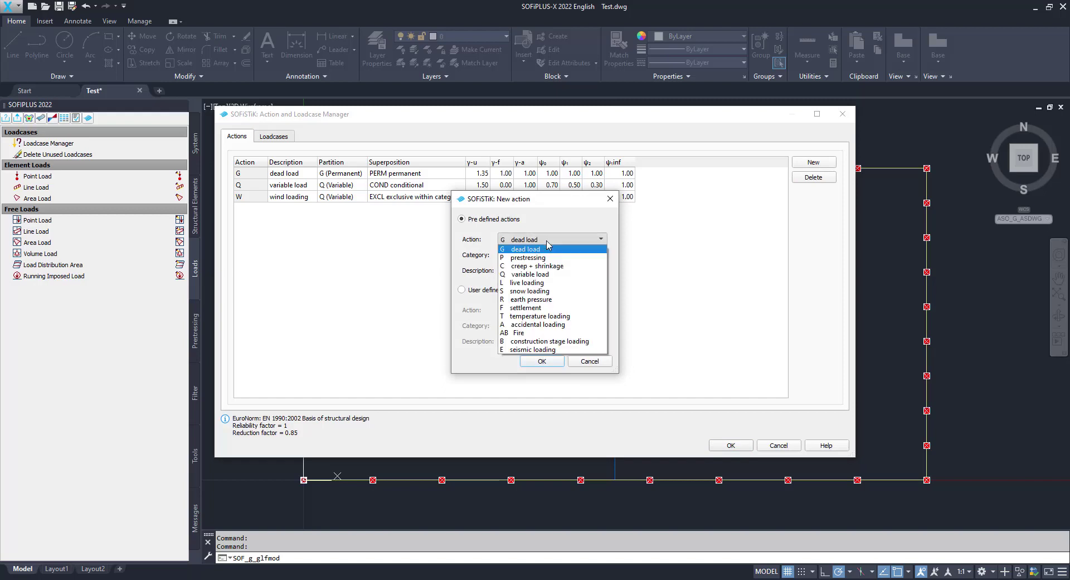
click(538, 291)
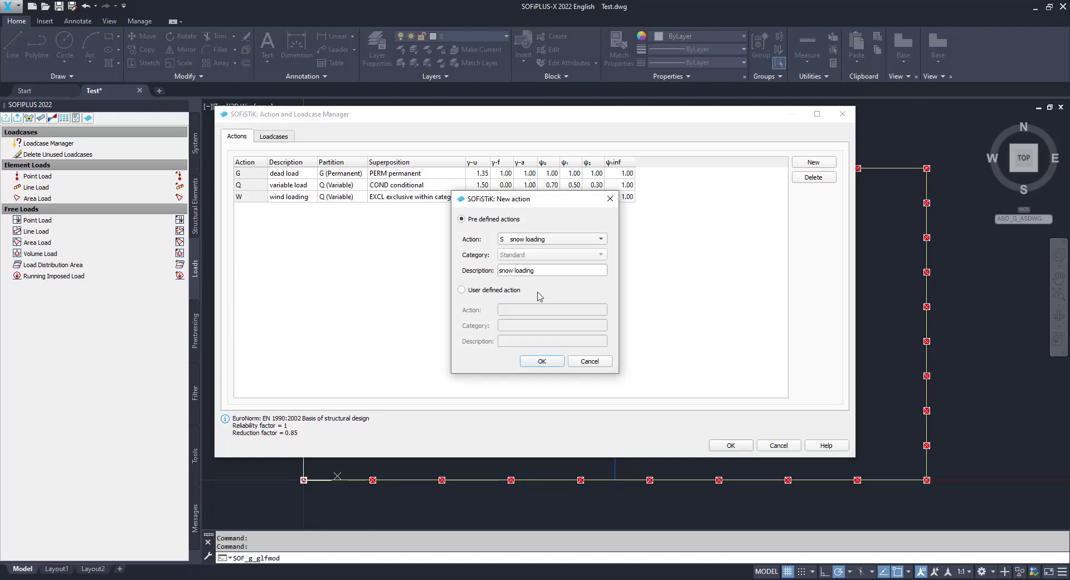
click(538, 361)
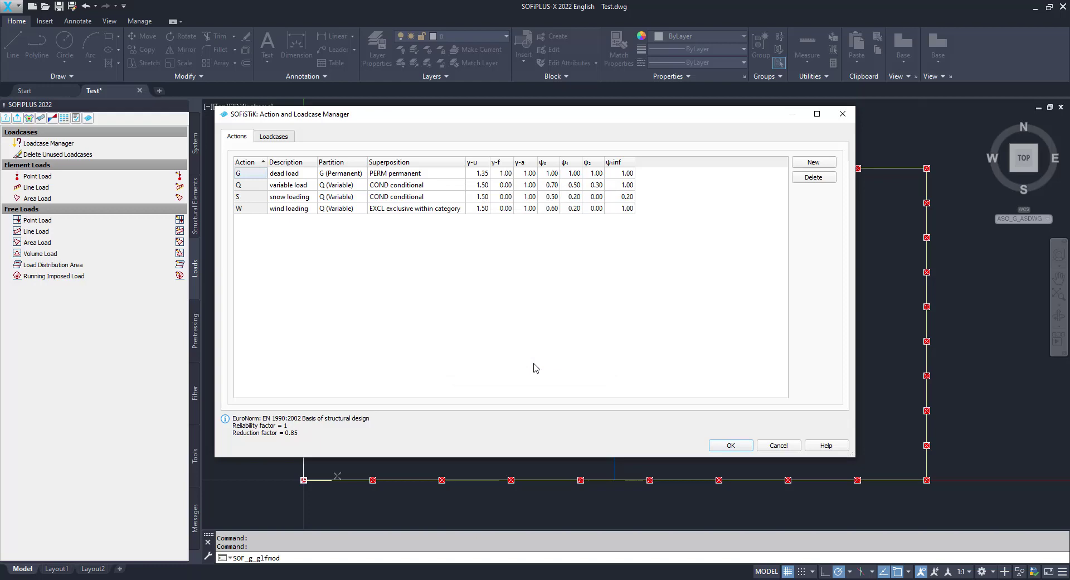
click(731, 445)
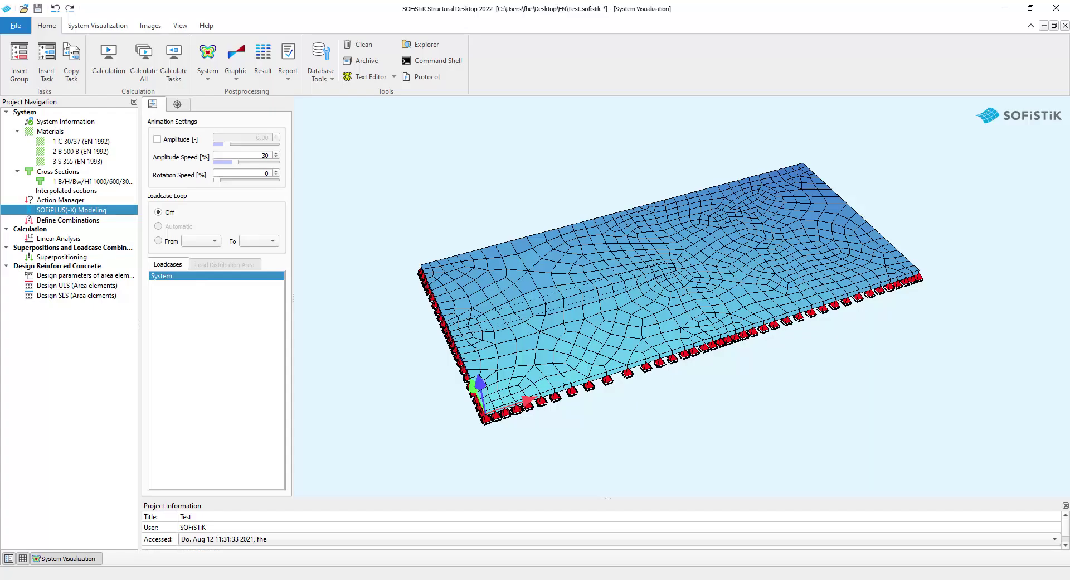
double_click(90, 201)
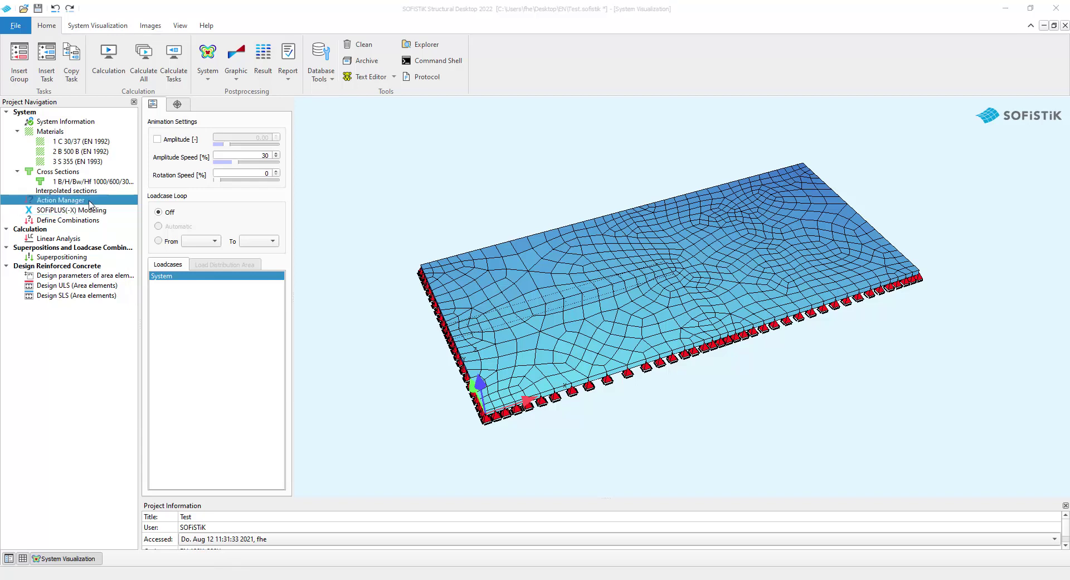
click(250, 201)
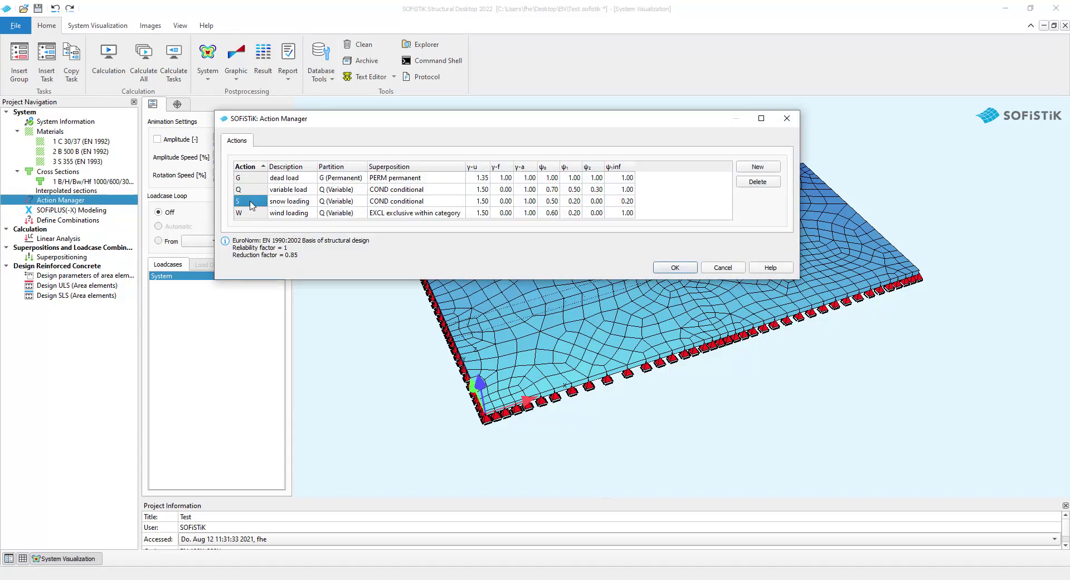
click(675, 267)
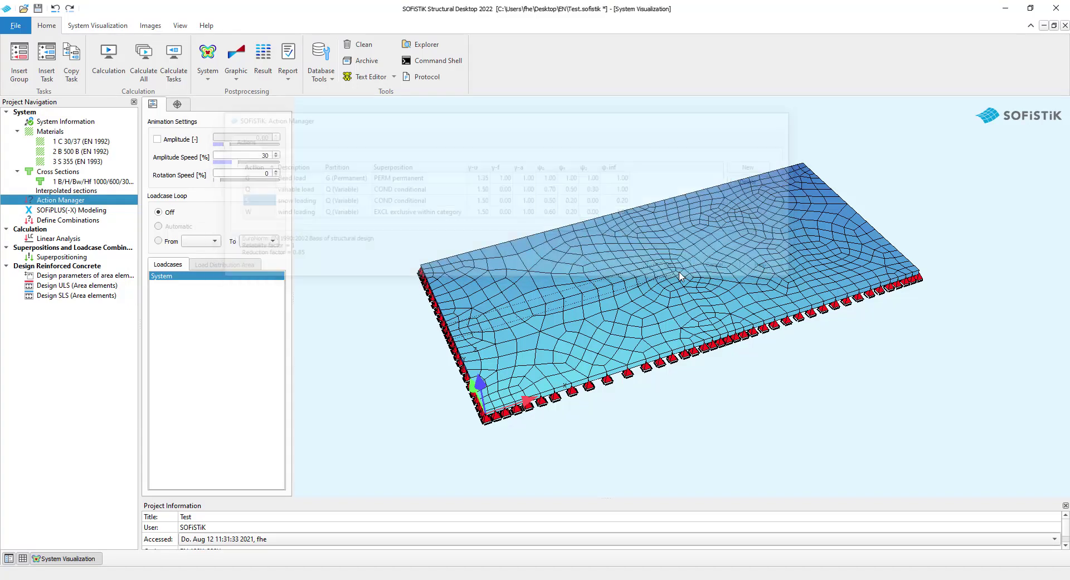
- Create a default 400 × 800 mm rectangle beam cross section and select it
right_click(78, 172)
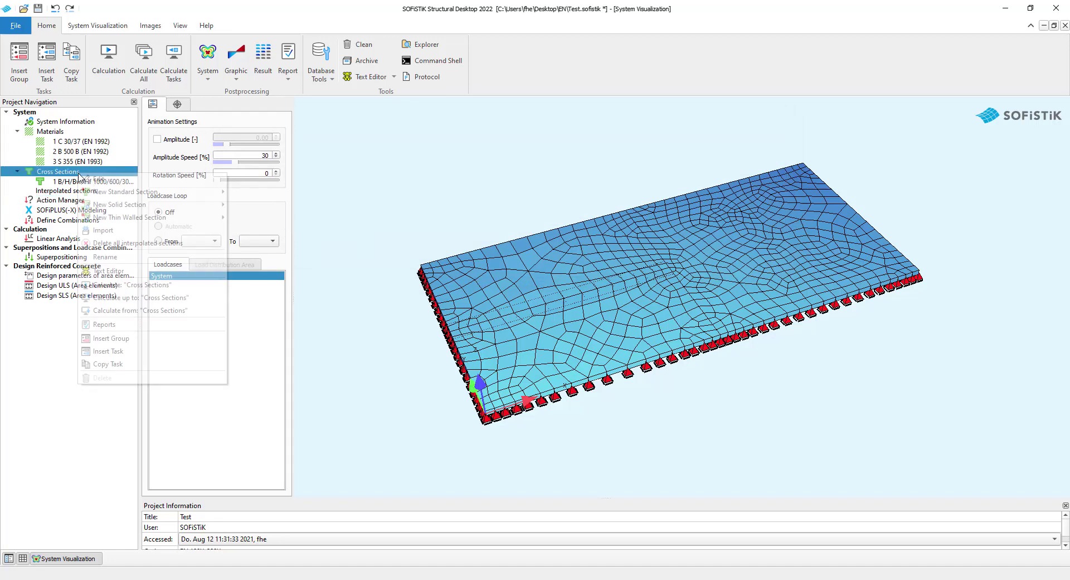
mouse_move(125, 191)
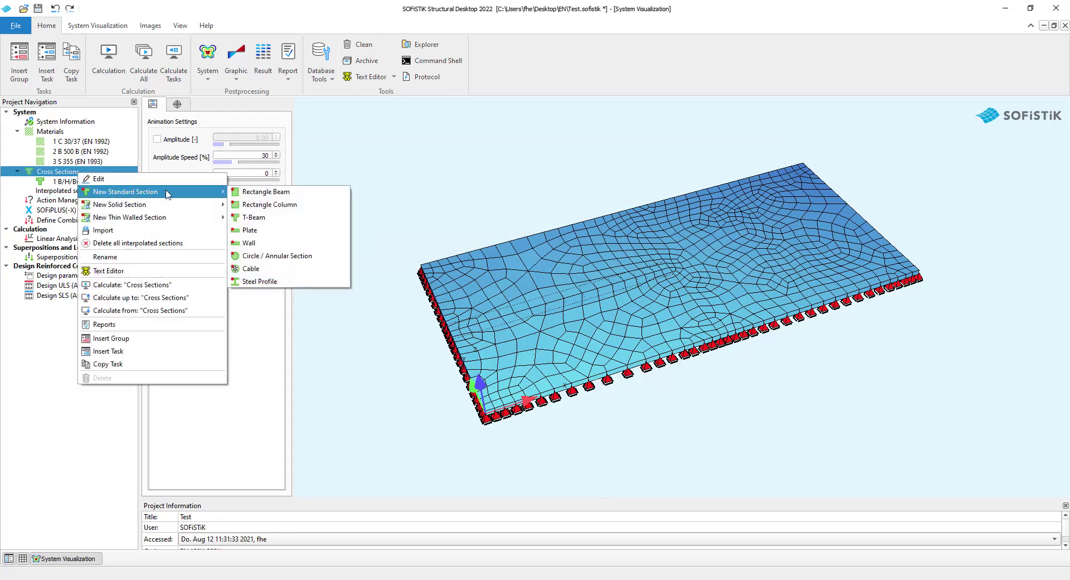
click(258, 192)
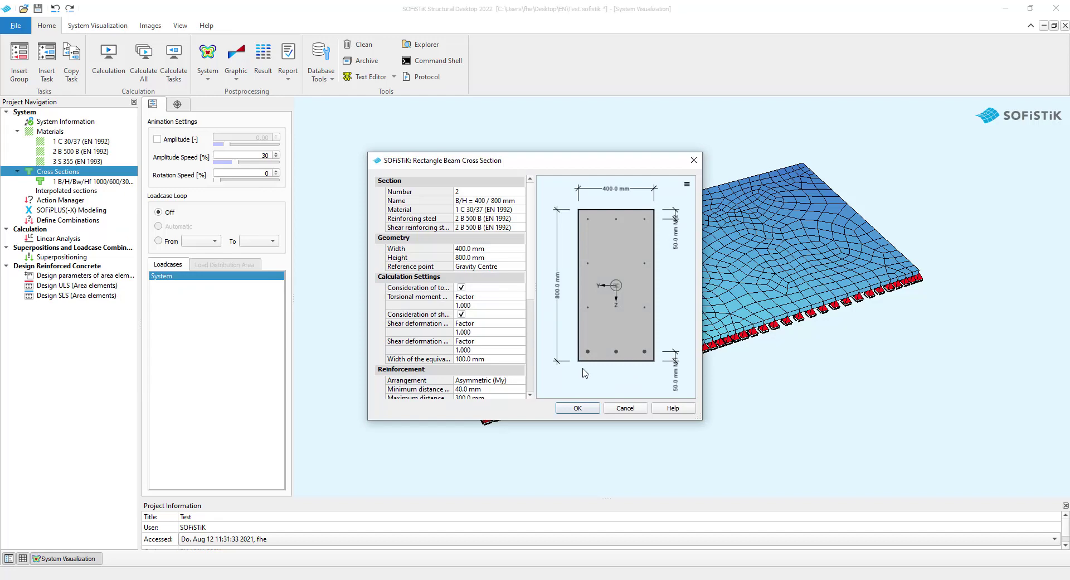
click(584, 413)
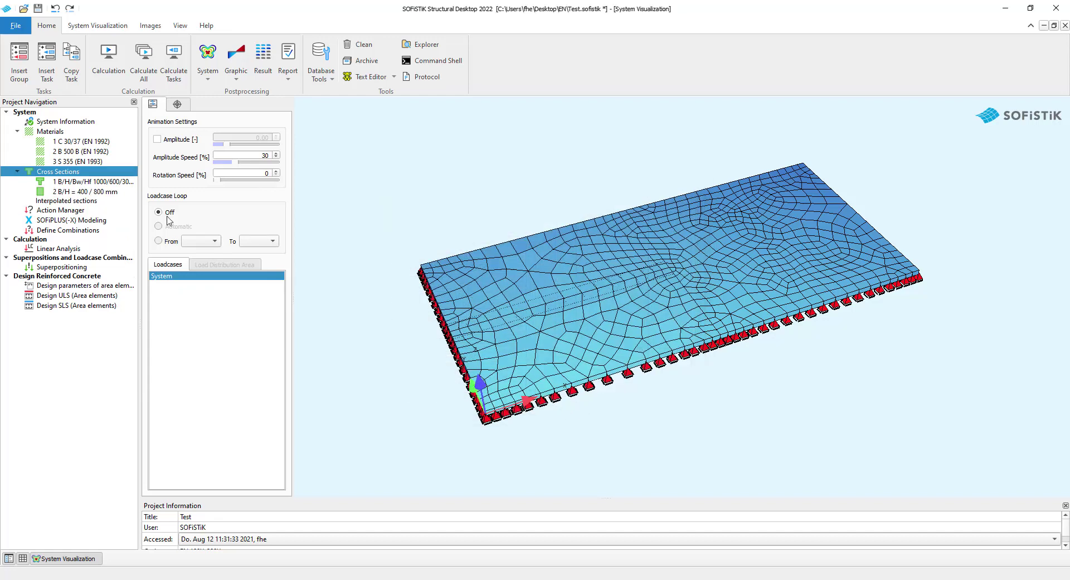
click(74, 192)
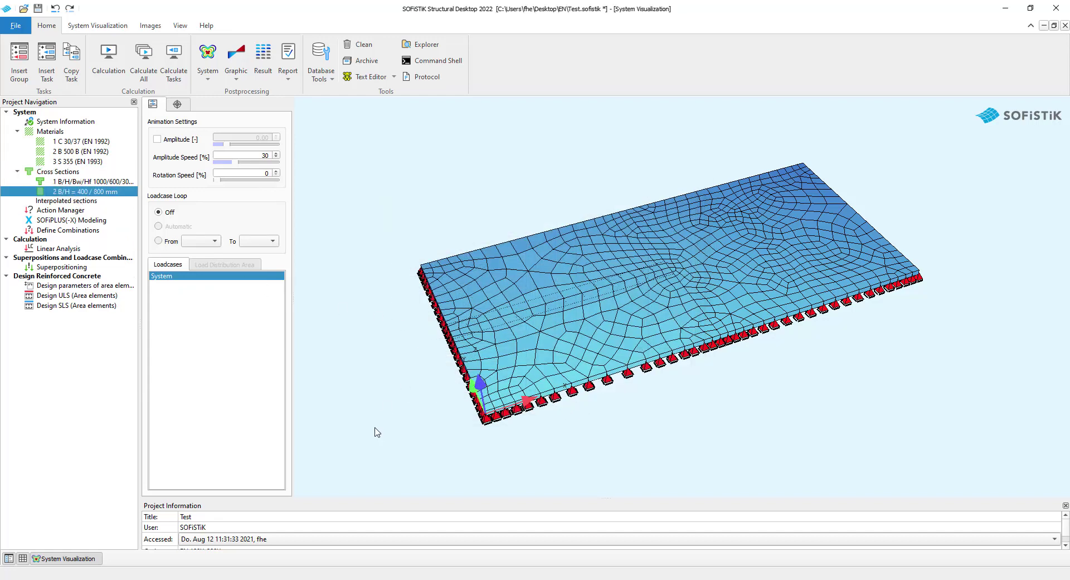
- In SOFiPLUS-X's System tree, select the 400 / 800 mm cross section
key(alt+Tab)
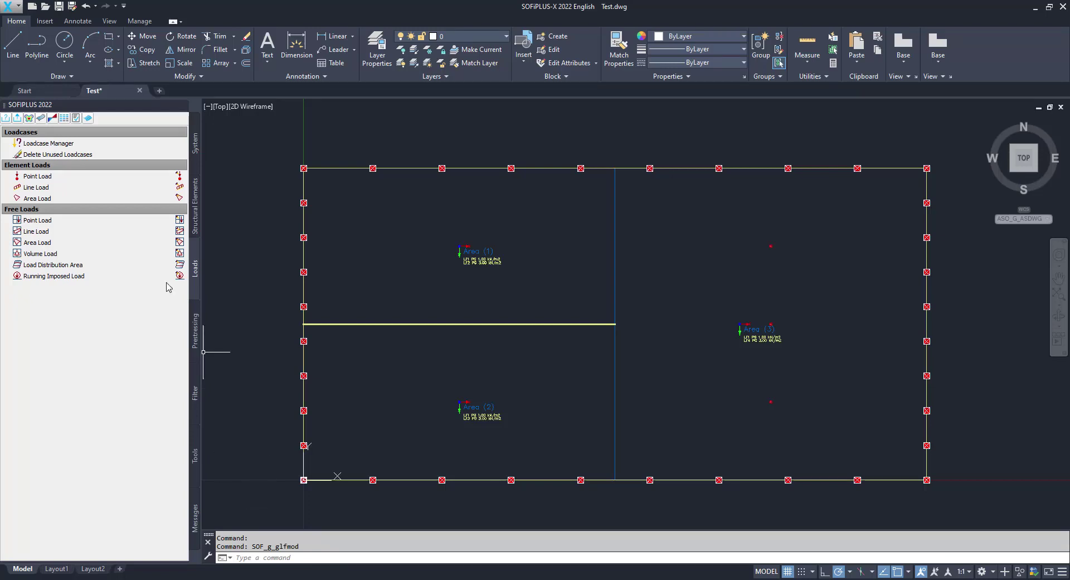
click(195, 146)
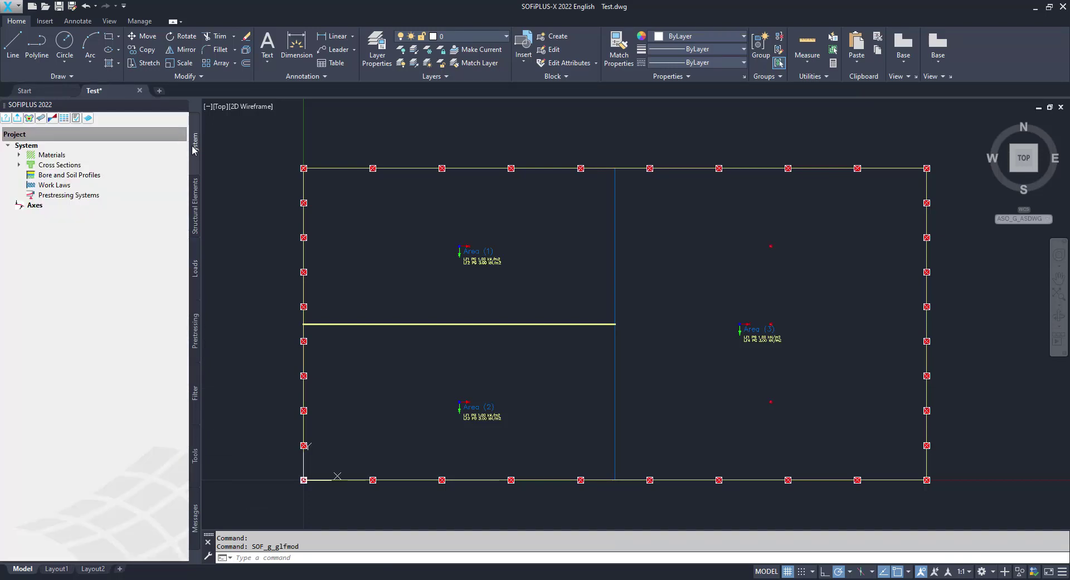
click(18, 165)
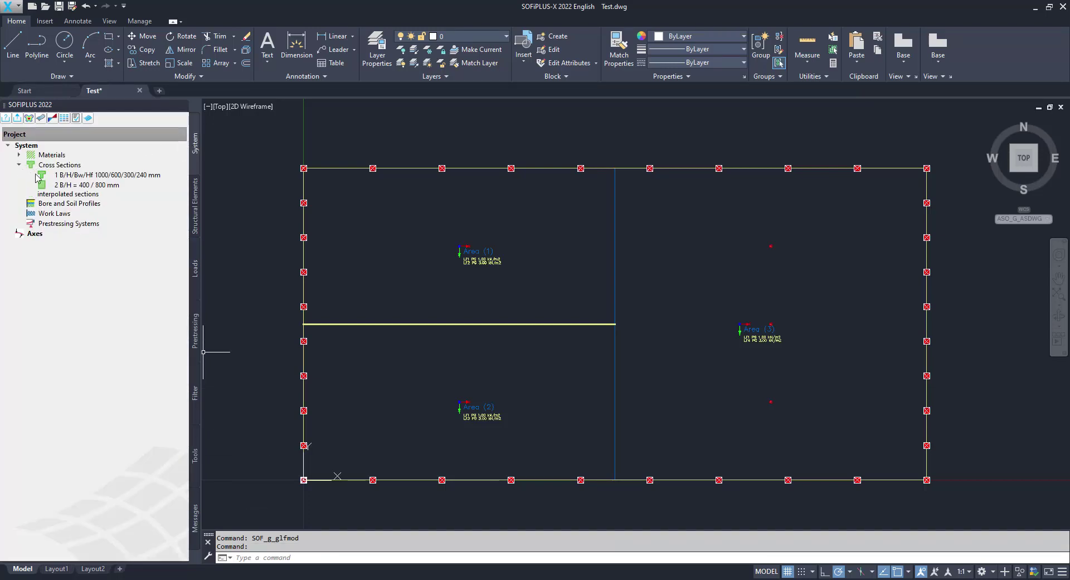
click(93, 186)
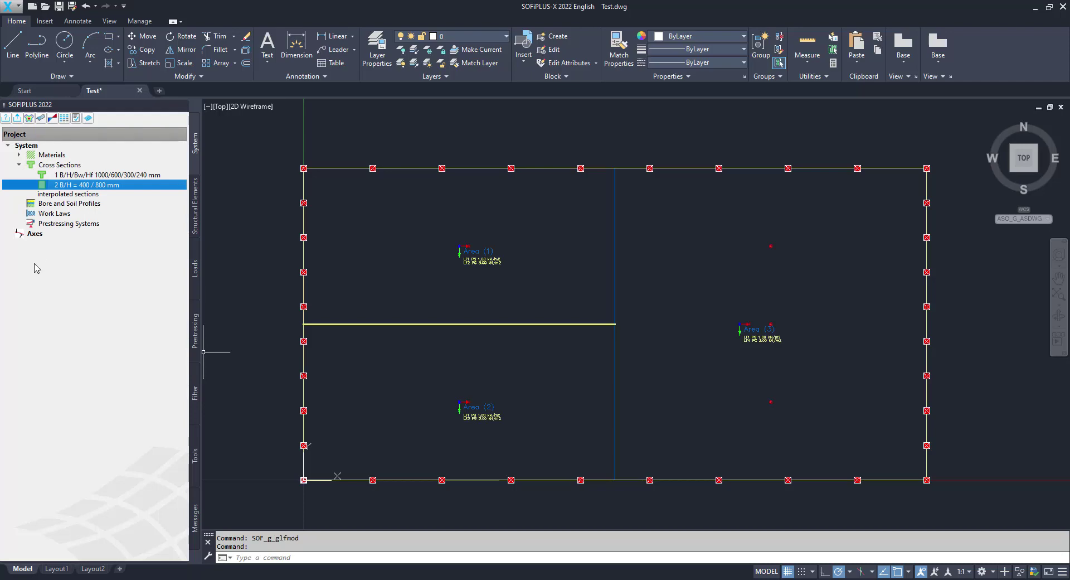
- Add C 20/25 concrete as a new material from the design code and select it
click(20, 155)
click(40, 158)
right_click(40, 158)
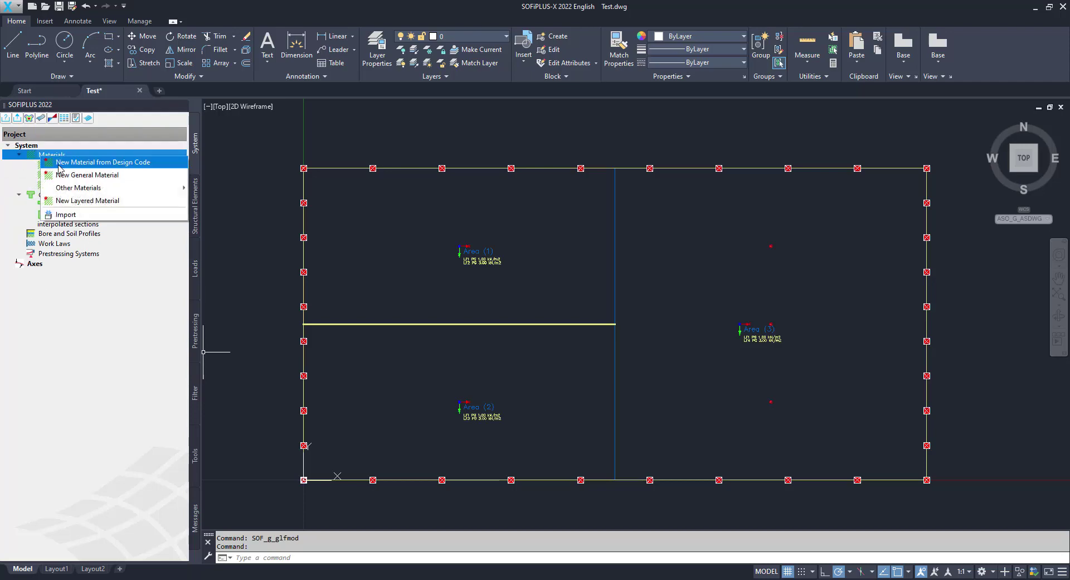
click(65, 161)
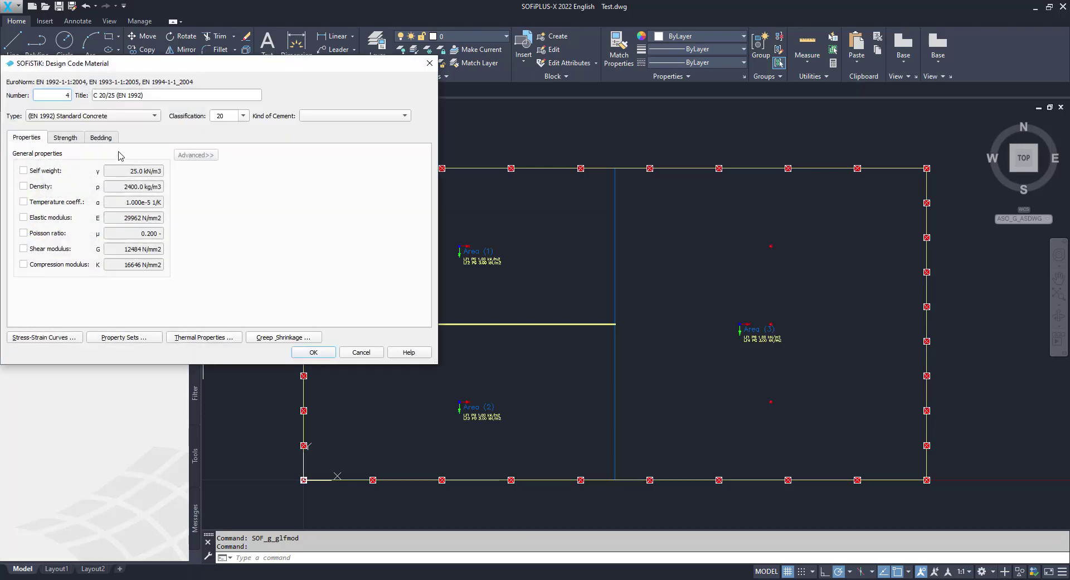
click(313, 352)
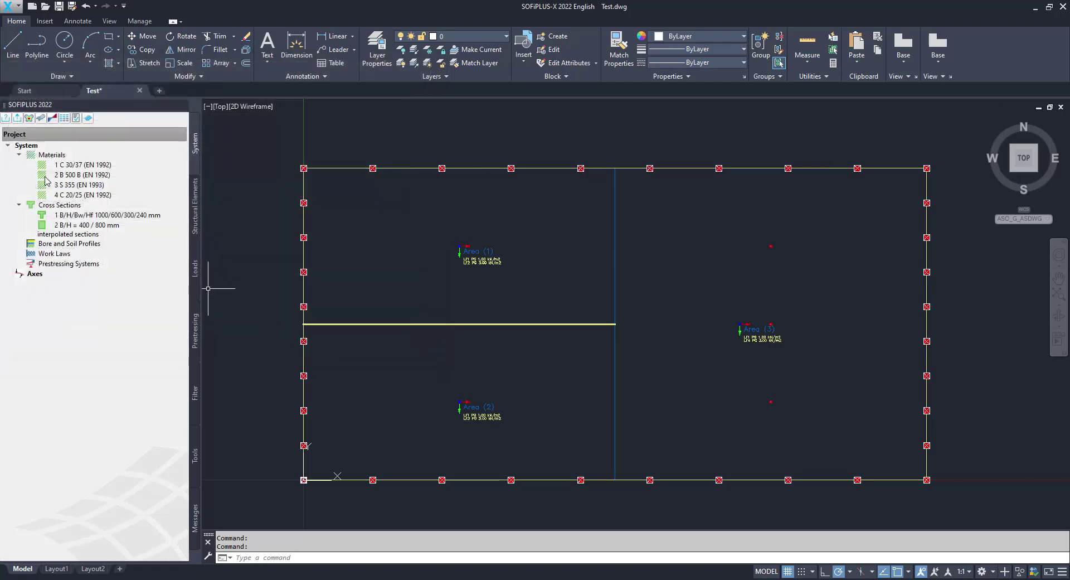
click(108, 196)
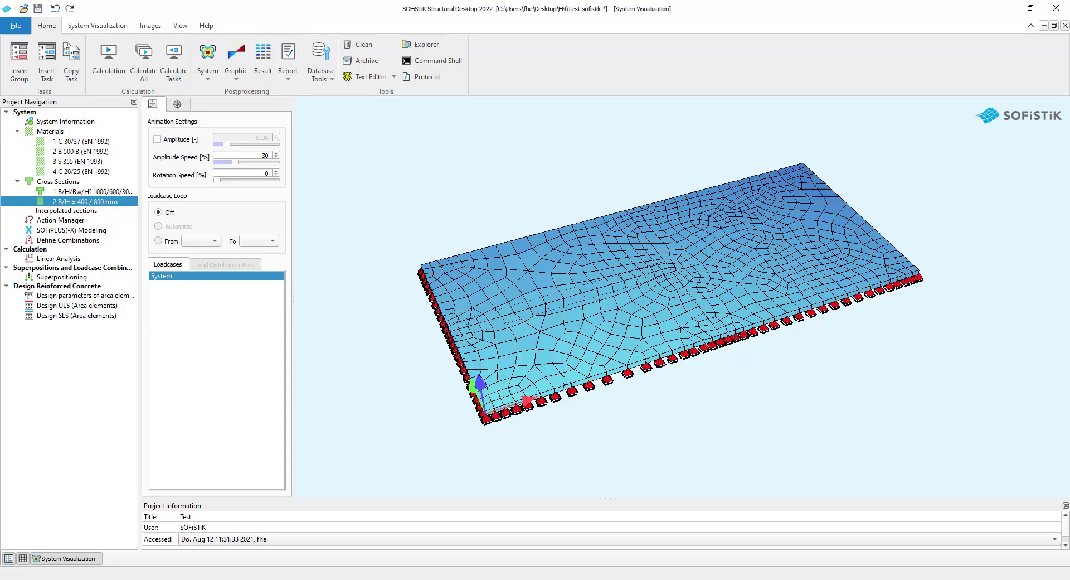
- Delete material 4 C 20/25 and cross section 2
click(99, 173)
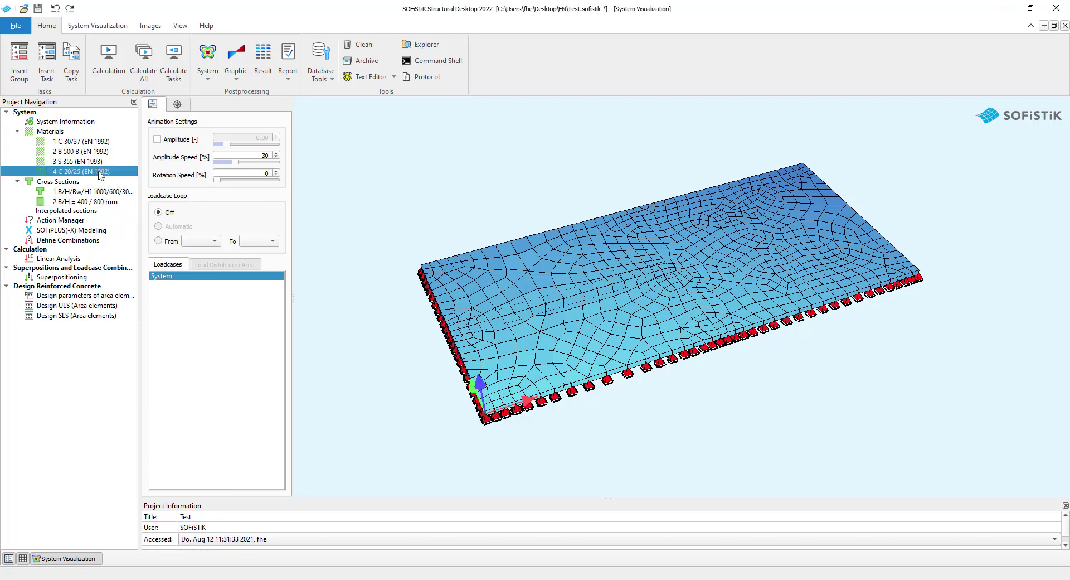
right_click(101, 176)
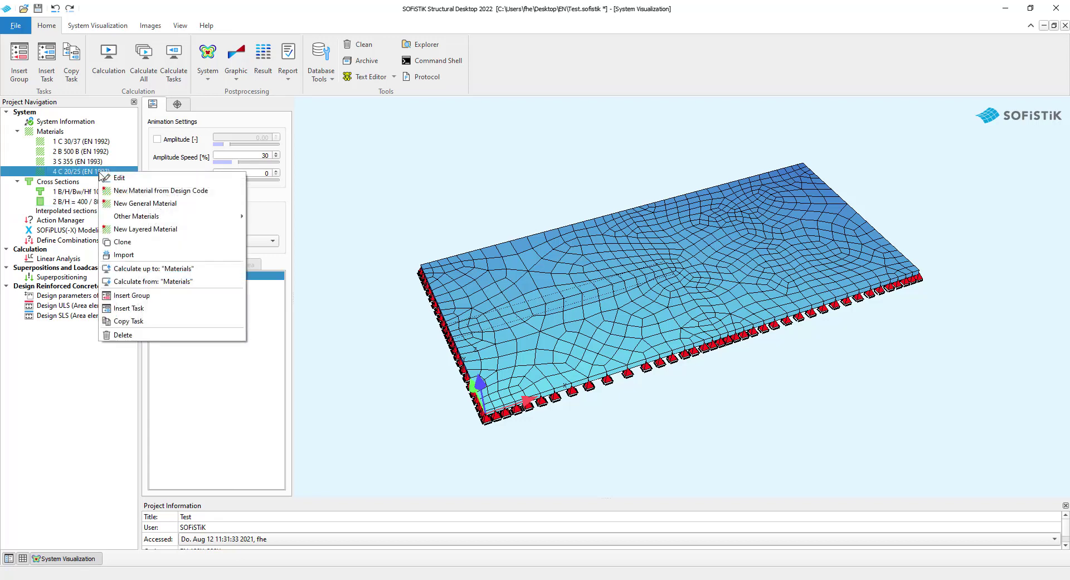
click(183, 333)
click(563, 306)
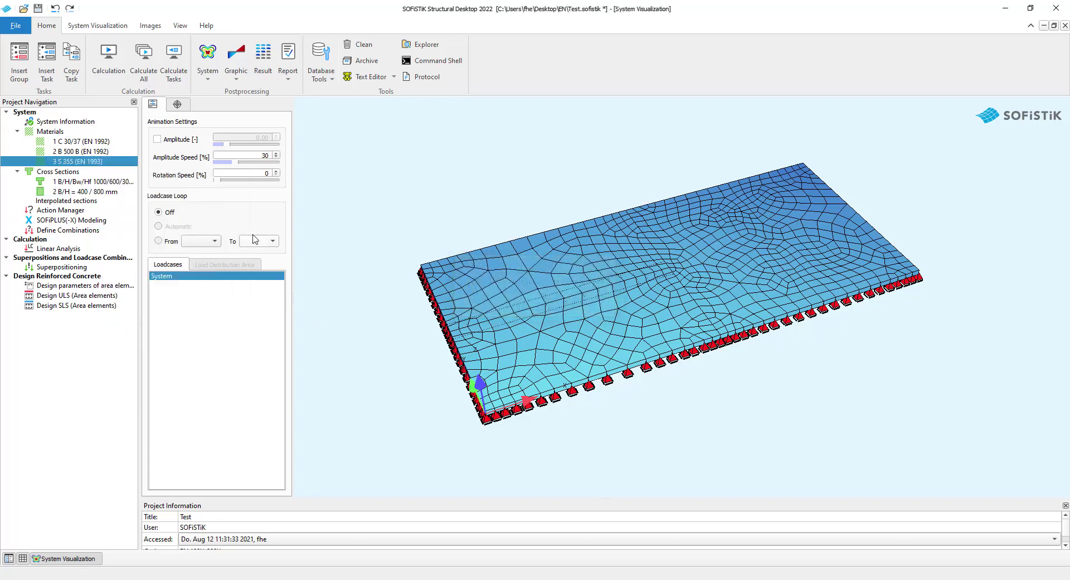
right_click(114, 194)
click(186, 358)
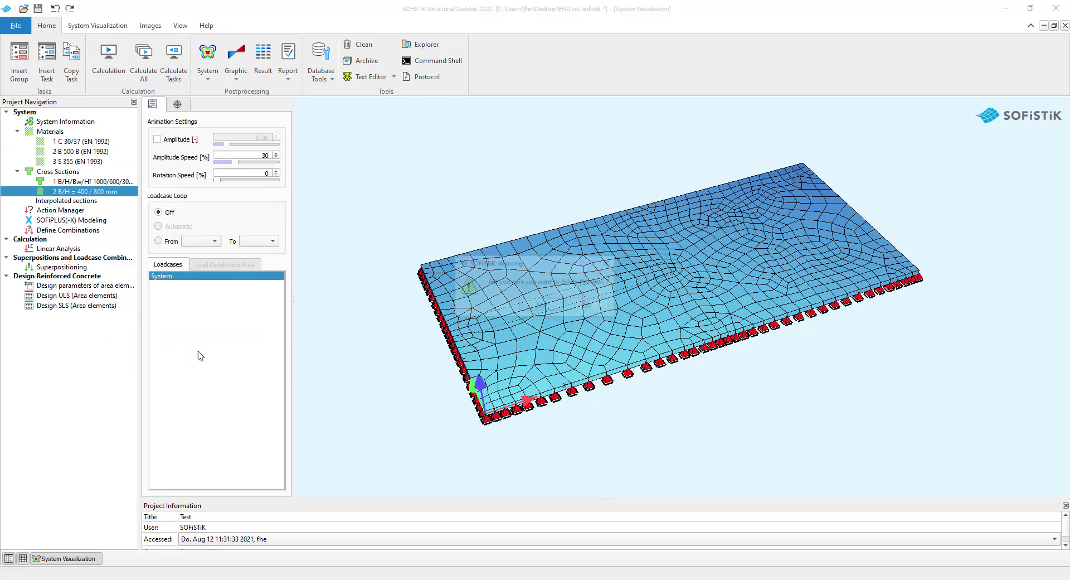
click(542, 306)
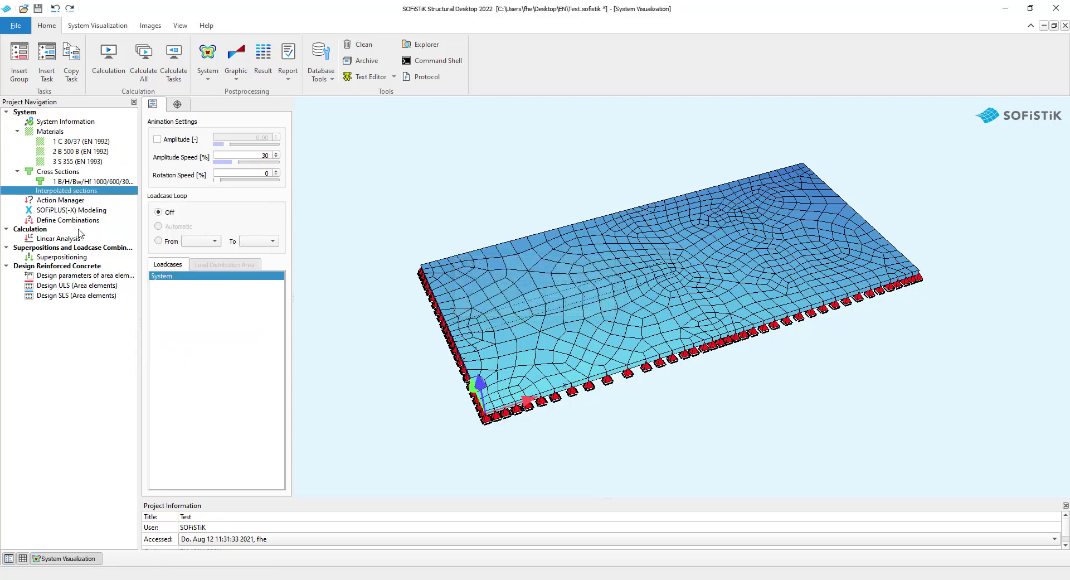
- Remove the snow and wind loading actions, keeping only G and Q
double_click(74, 201)
click(239, 202)
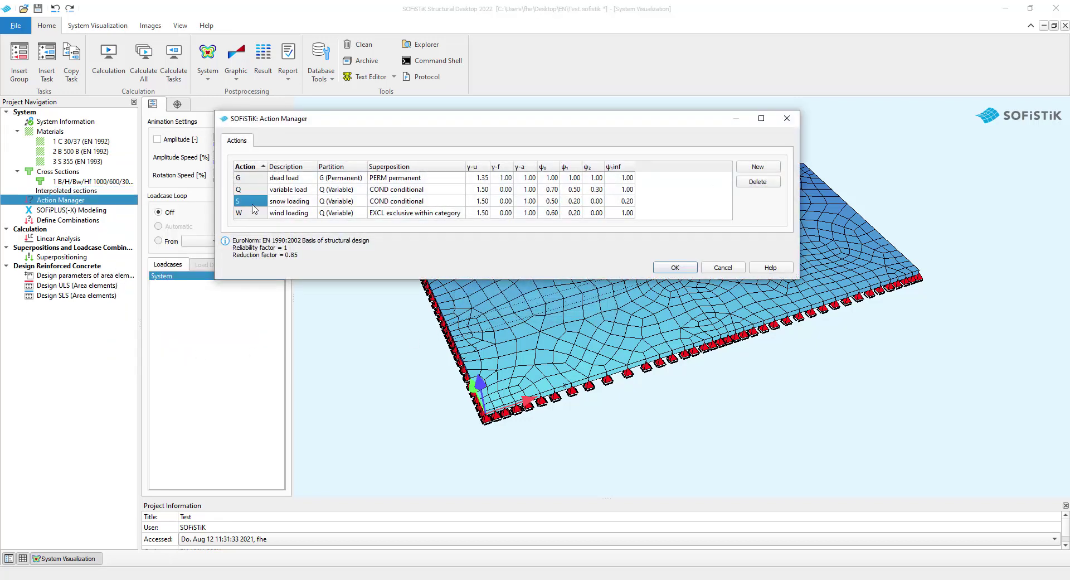
click(757, 181)
click(763, 182)
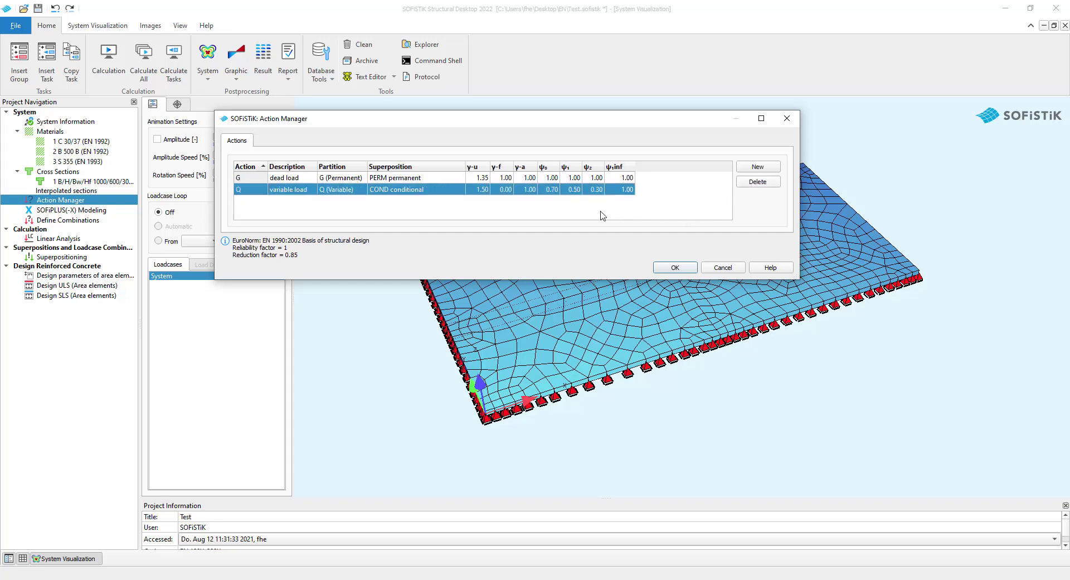
click(676, 268)
- Open the Superposition manager and inspect the actions and loadcases of rules 104 and 105
double_click(82, 222)
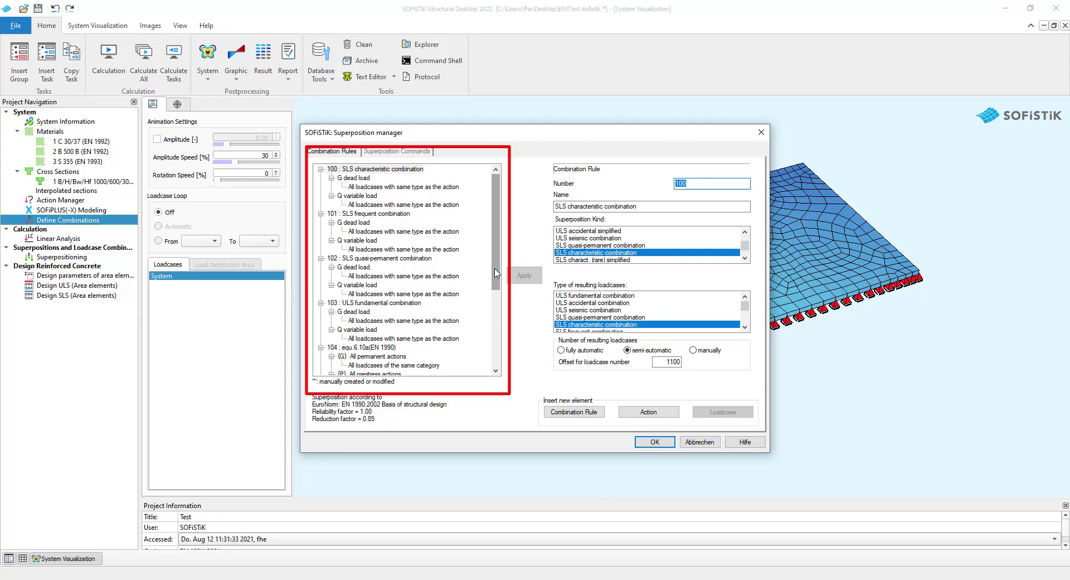
drag(496, 274, 496, 348)
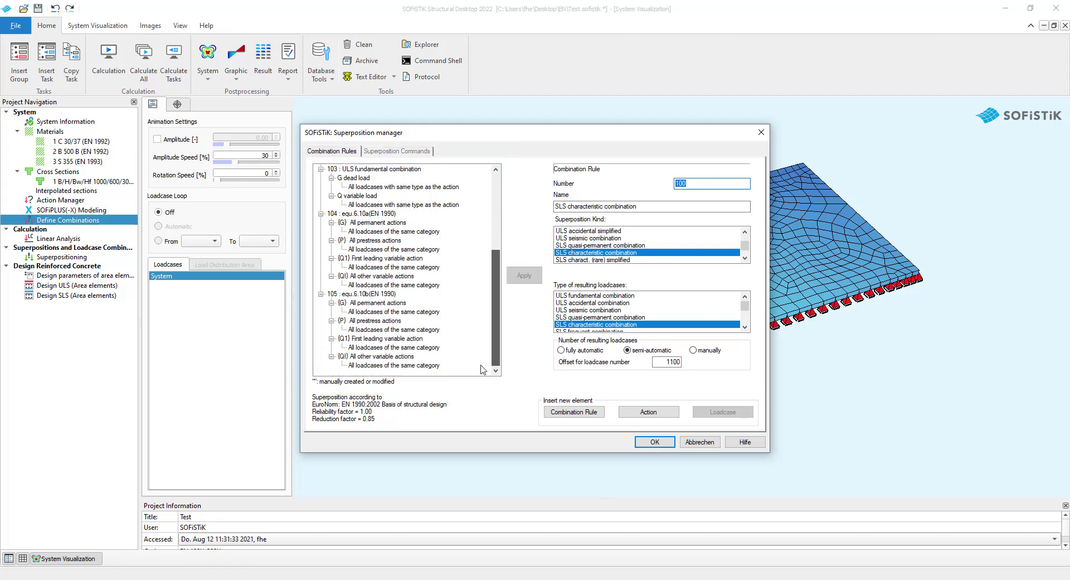
click(379, 294)
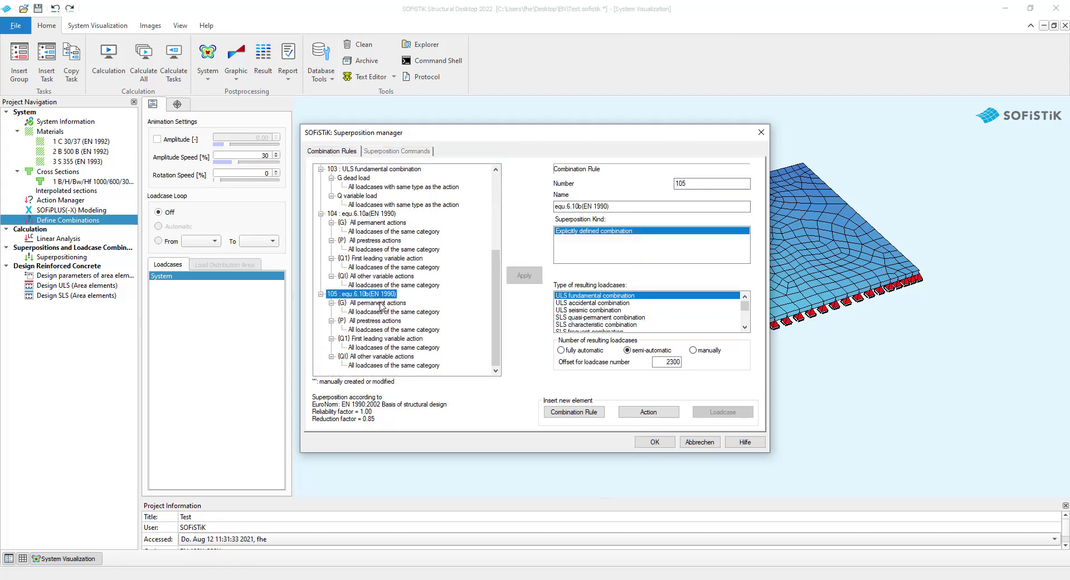
click(379, 302)
click(384, 312)
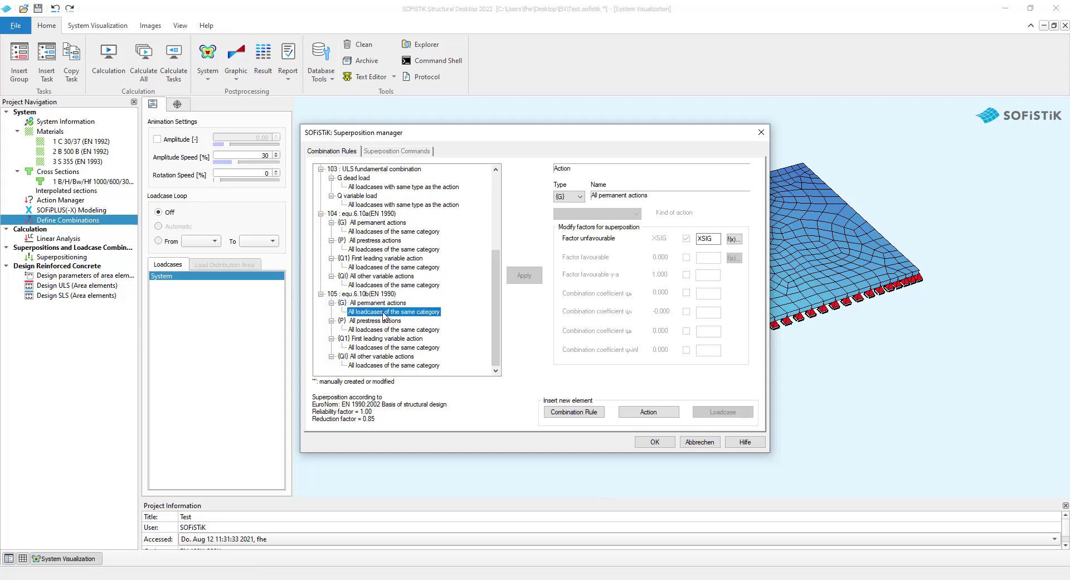
click(369, 366)
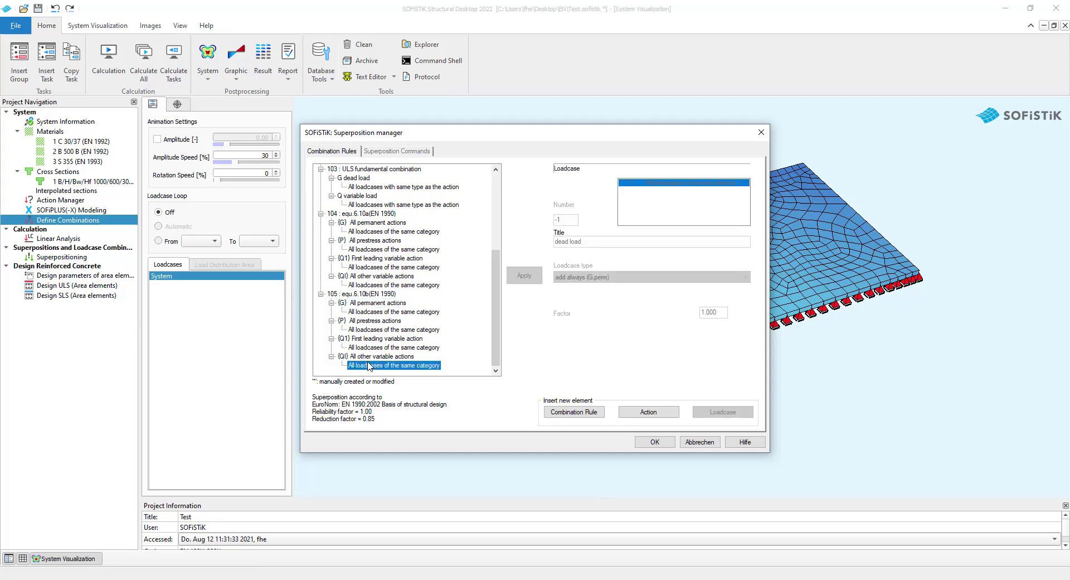
click(369, 286)
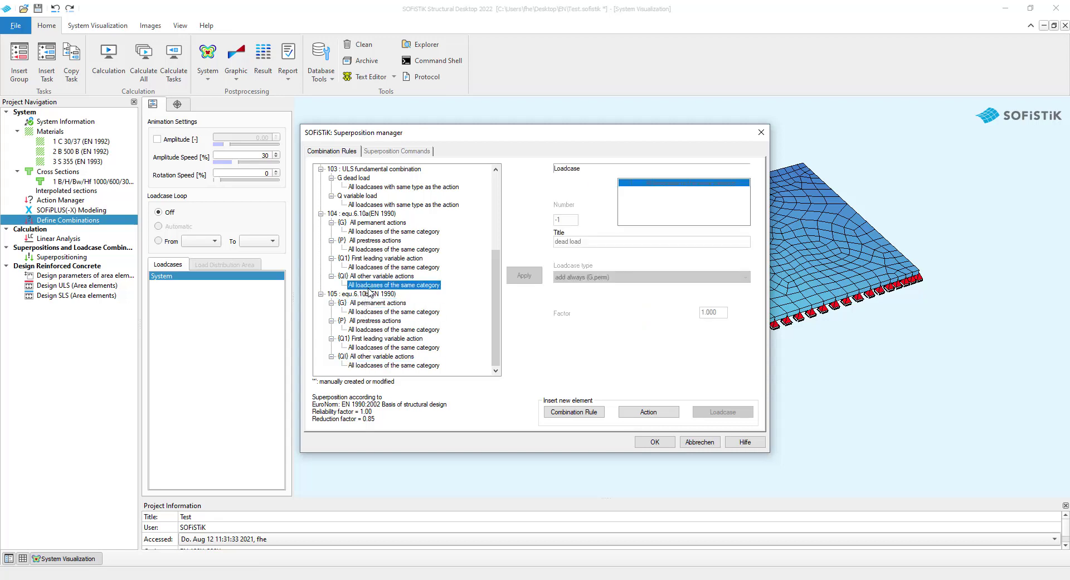
scroll(371, 292, up, 3)
- Restrict rule 102's Q variable load to loadcase 3 and apply
click(360, 243)
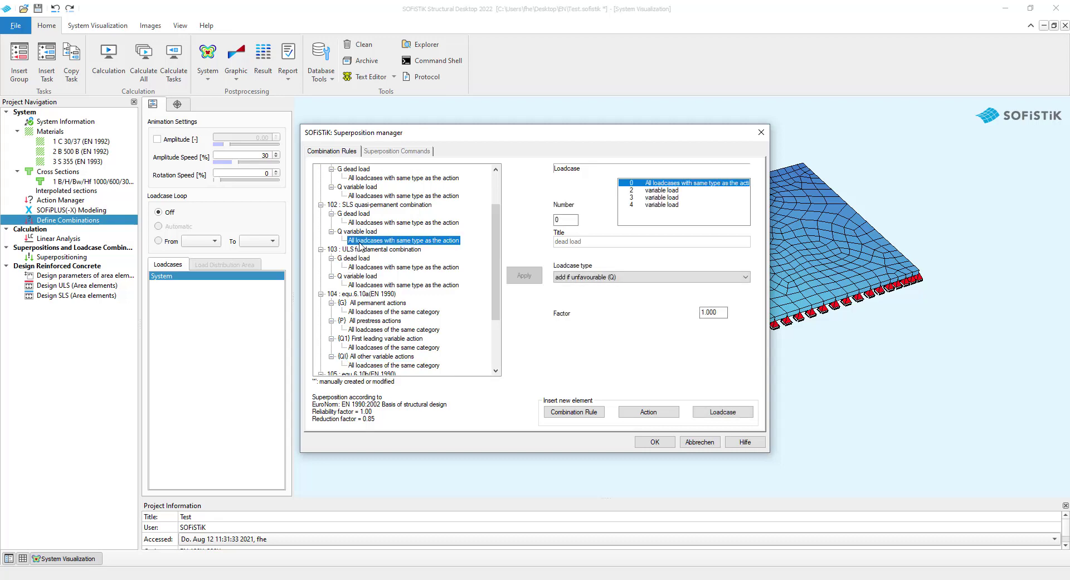
click(663, 190)
click(664, 198)
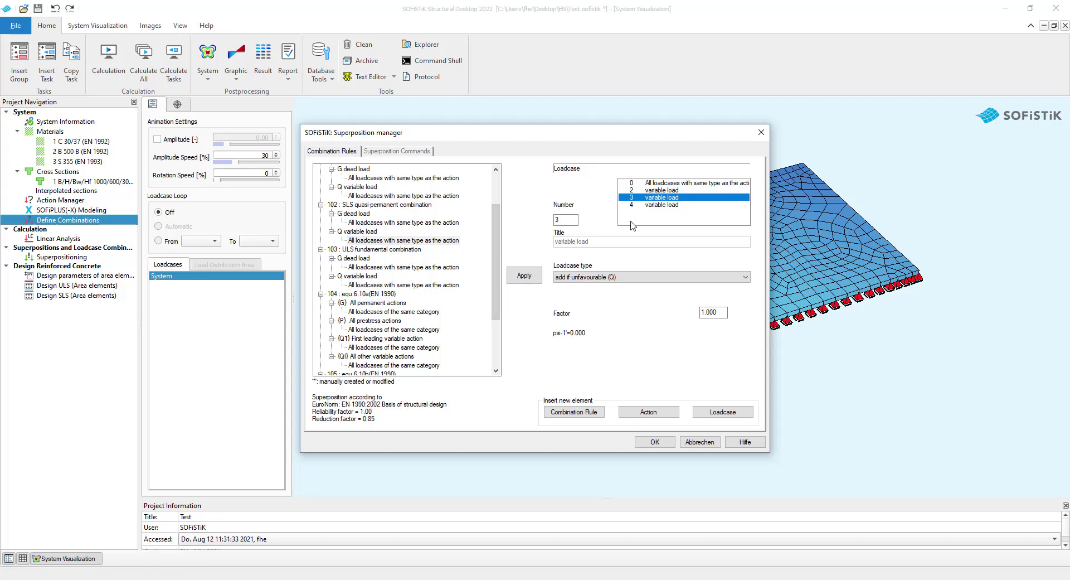
click(527, 275)
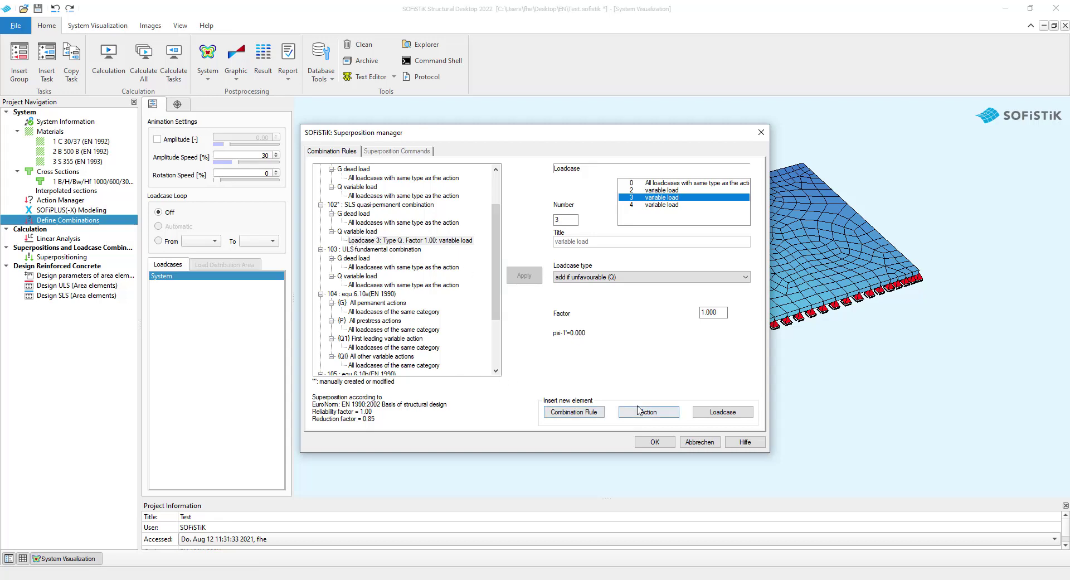
- Review the available combination rule types and their help documentation
click(577, 415)
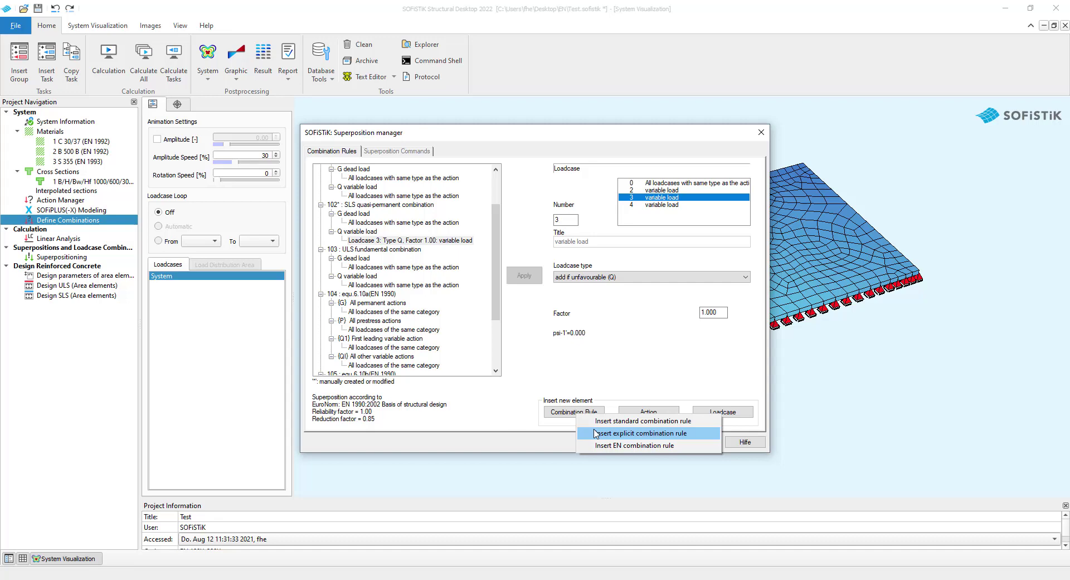
key(F1)
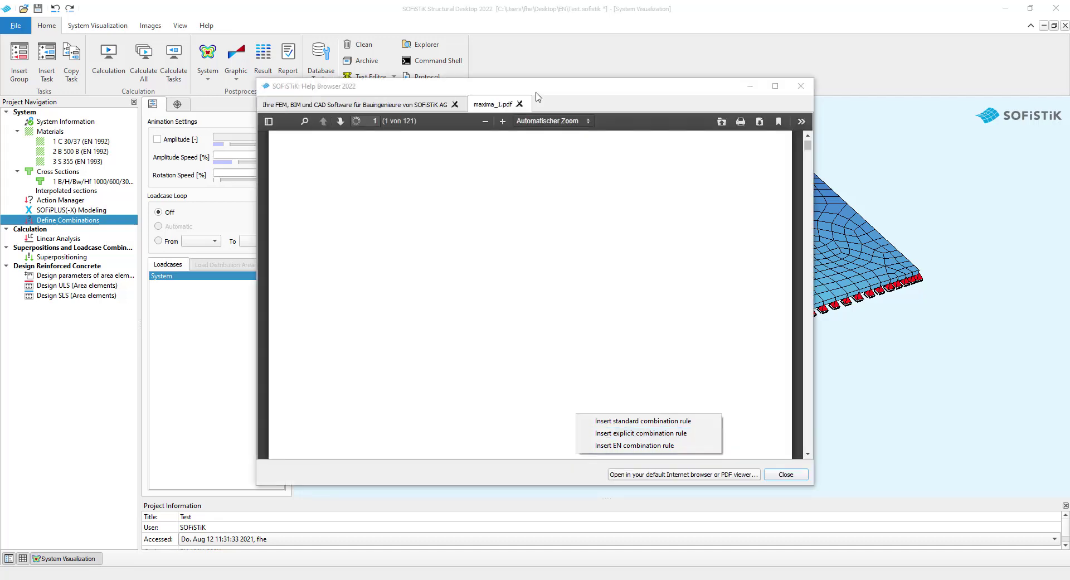
double_click(536, 85)
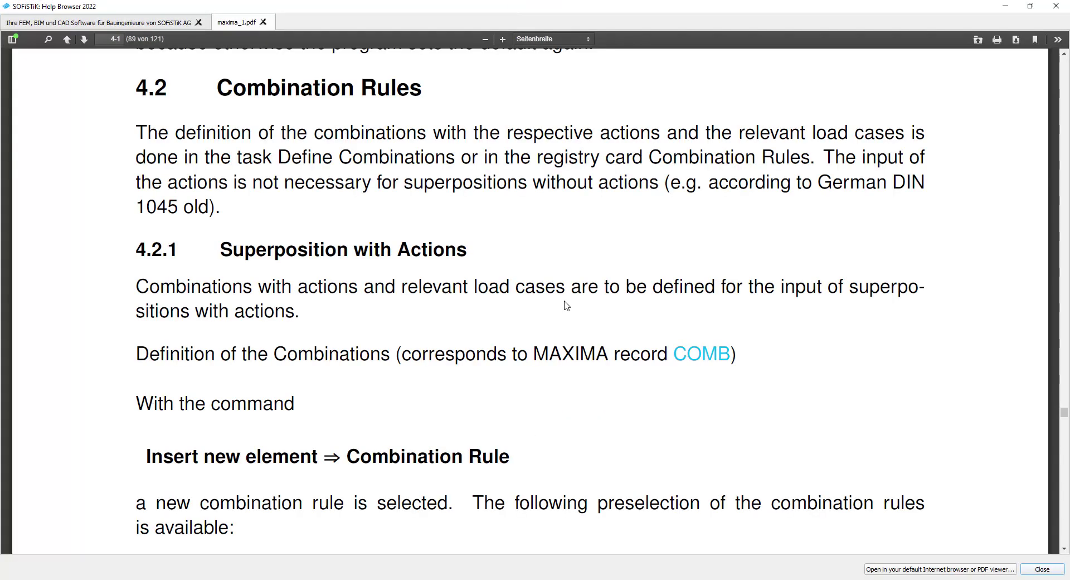
scroll(390, 312, down, 4)
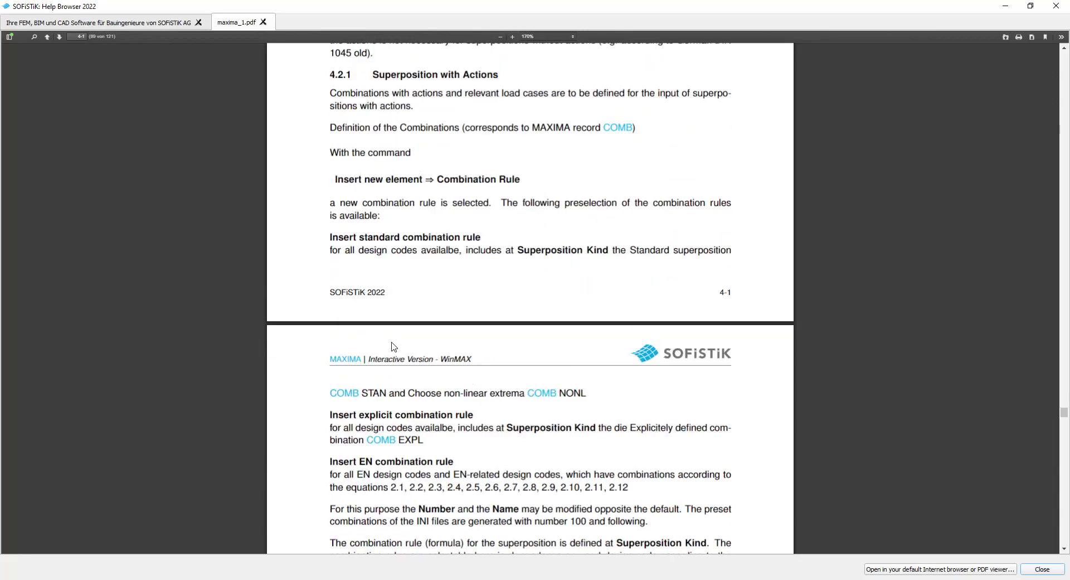
click(1051, 7)
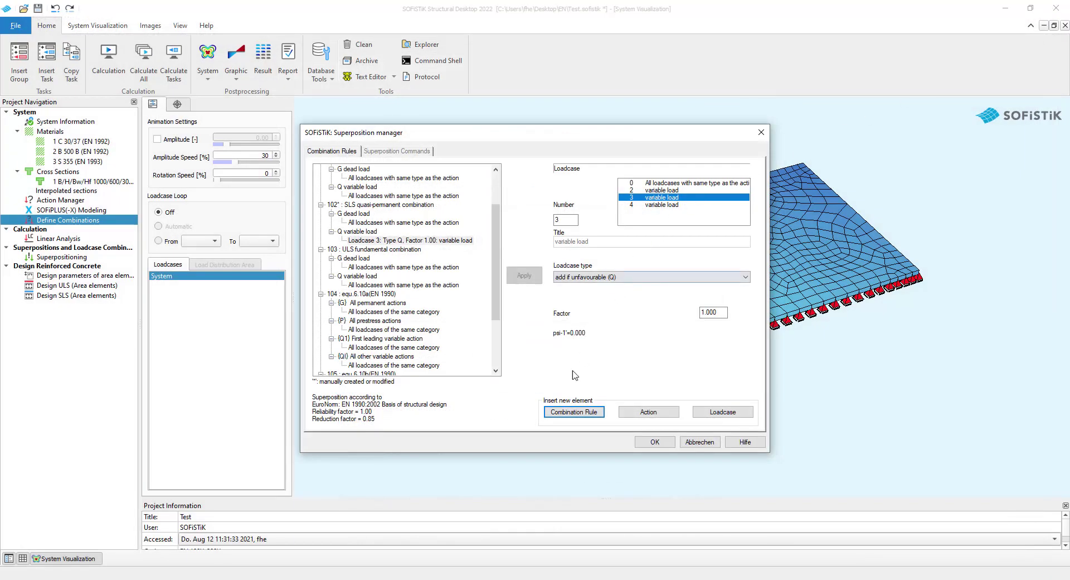
- Insert explicit combination rule 111 with loadcase number offset 2500
click(564, 413)
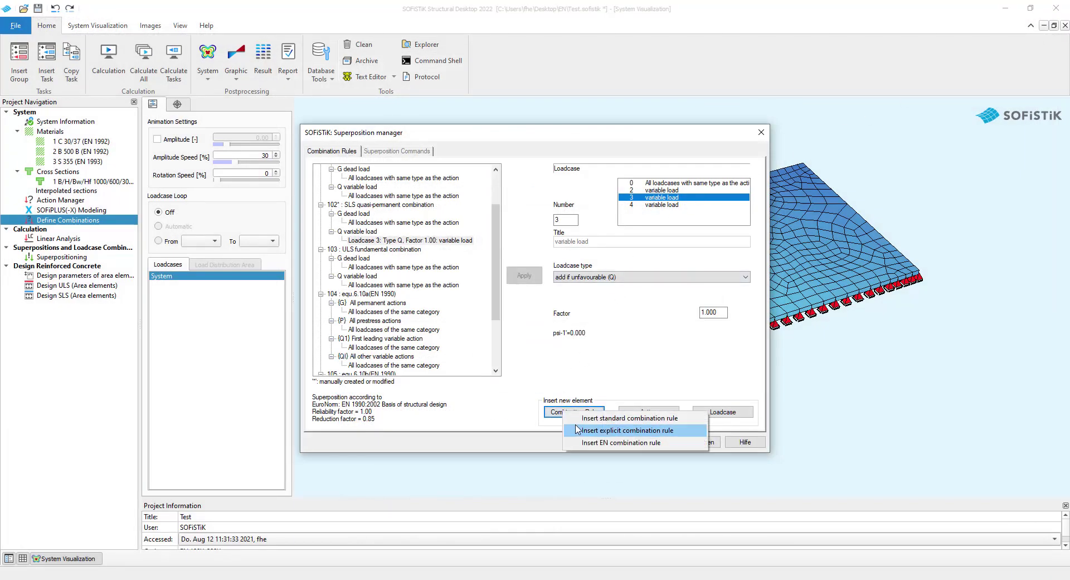
click(581, 431)
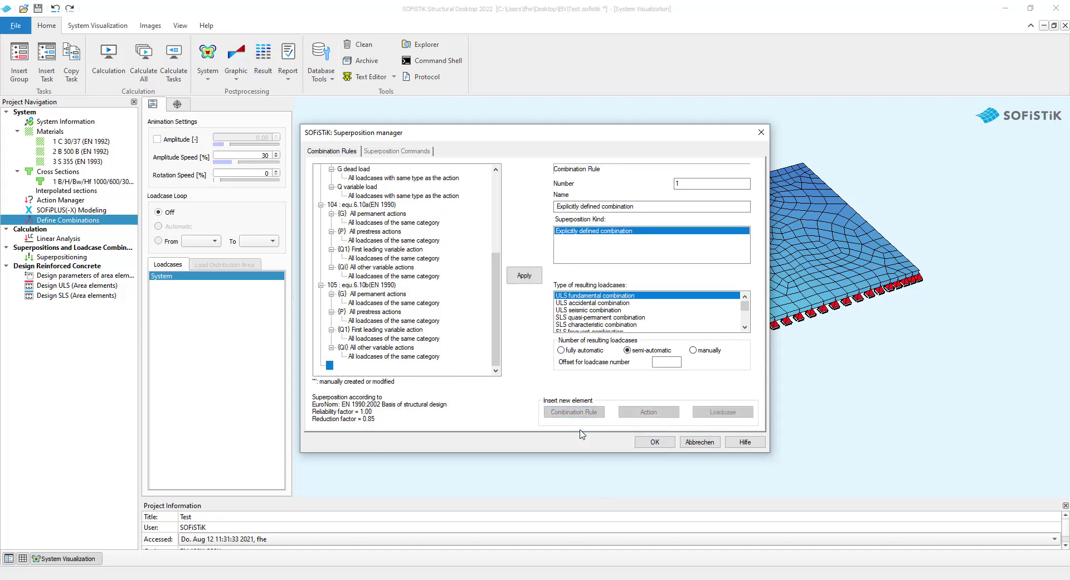
click(729, 185)
click(658, 361)
text(2500)
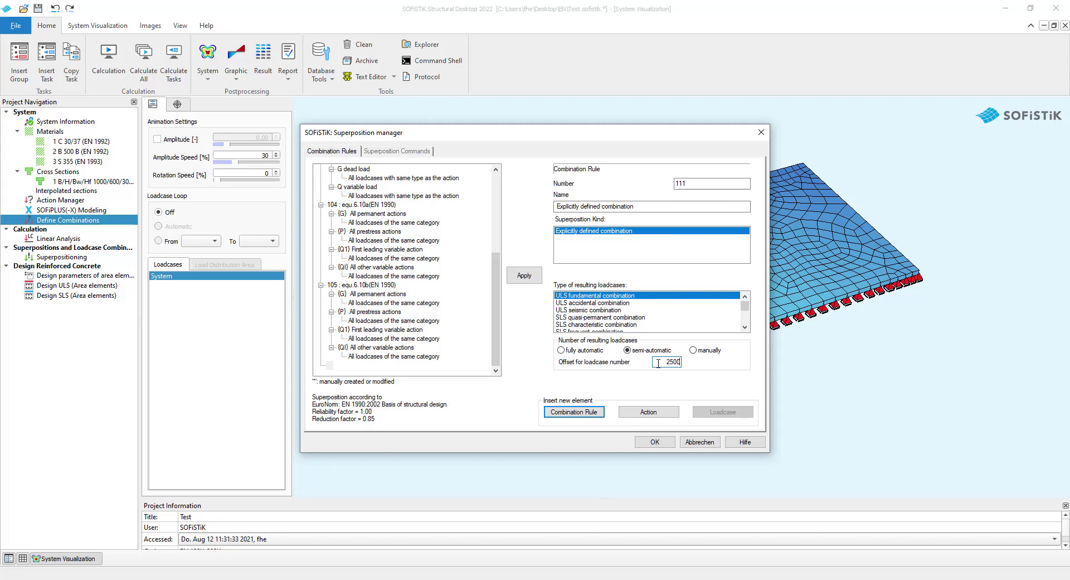
click(536, 280)
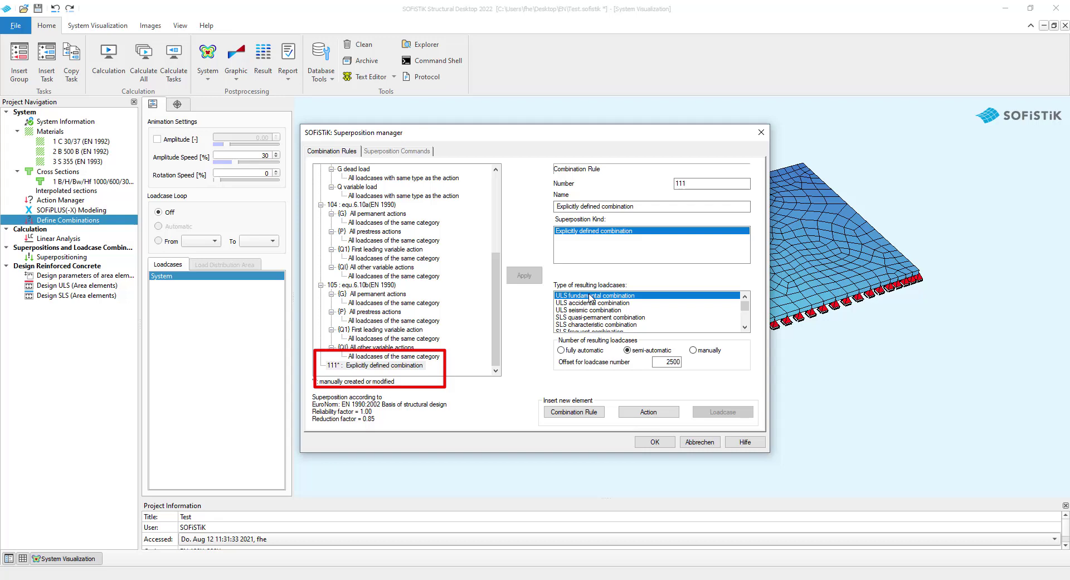
- Add a G dead load action to combination 111 with unfavourable factor 1.2
click(646, 411)
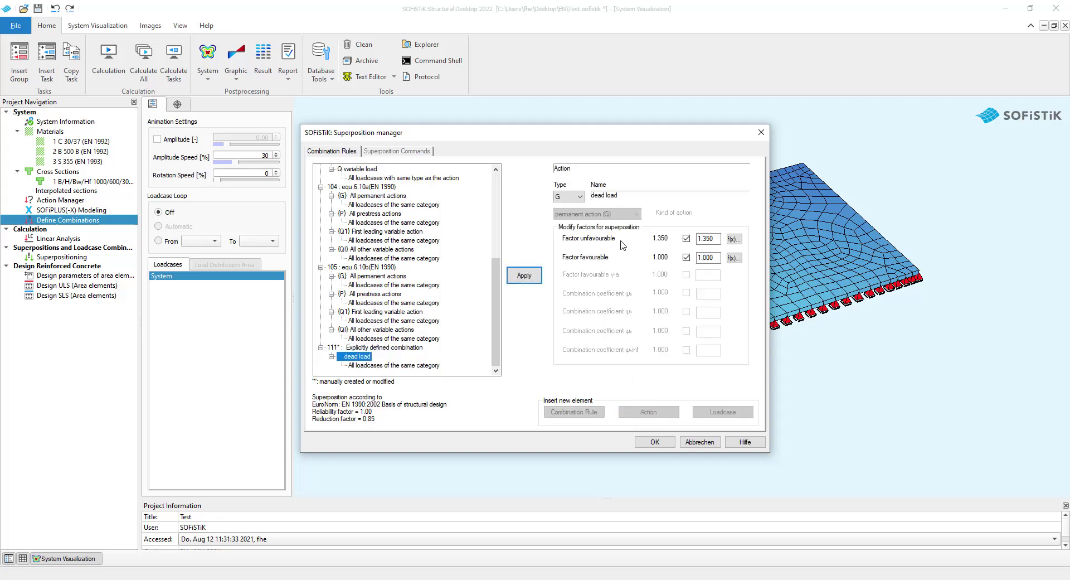
click(580, 197)
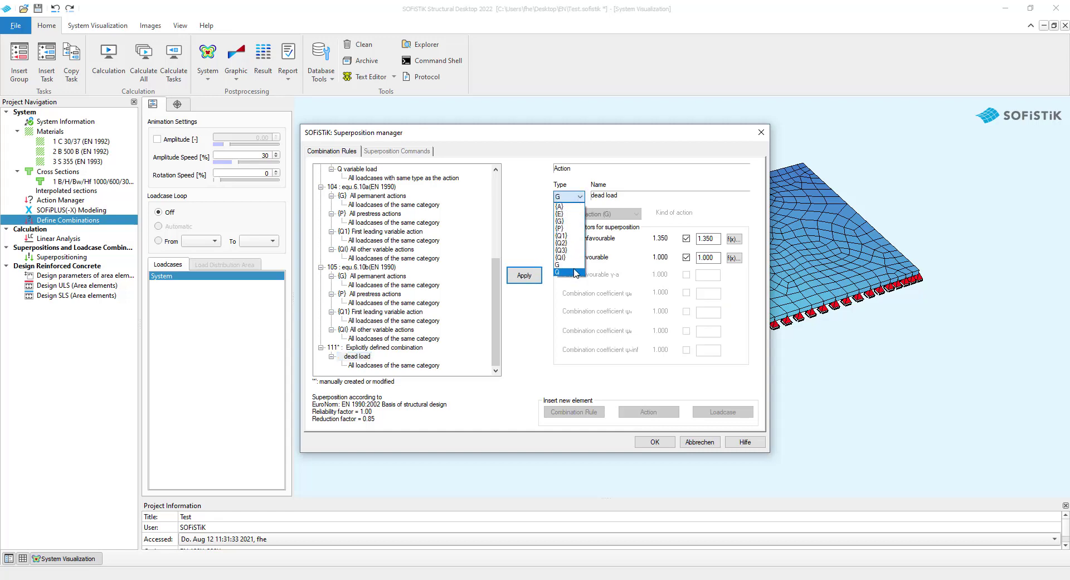
drag(719, 238, 705, 238)
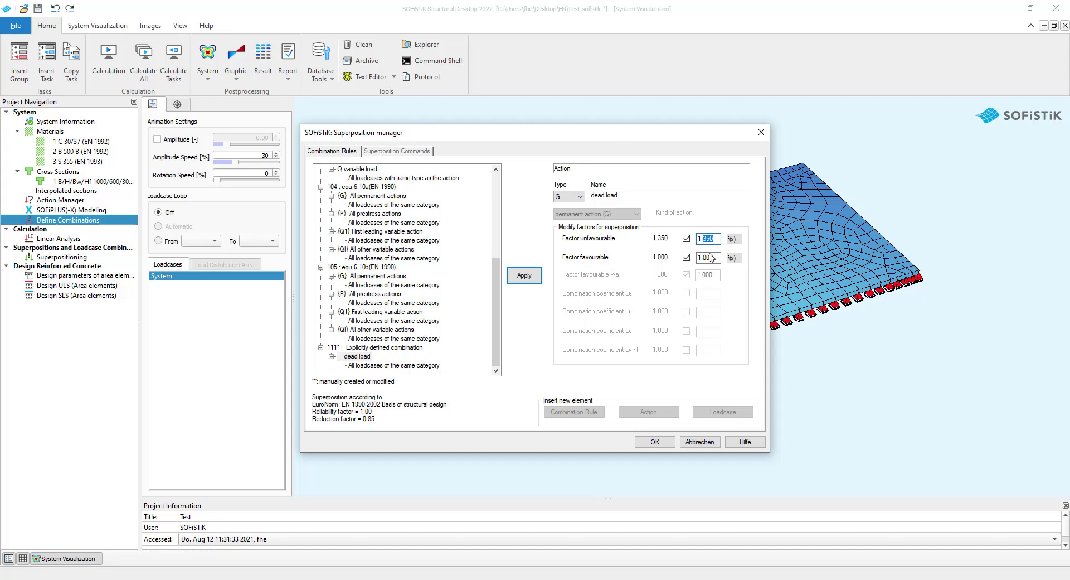
text(2)
key(Tab)
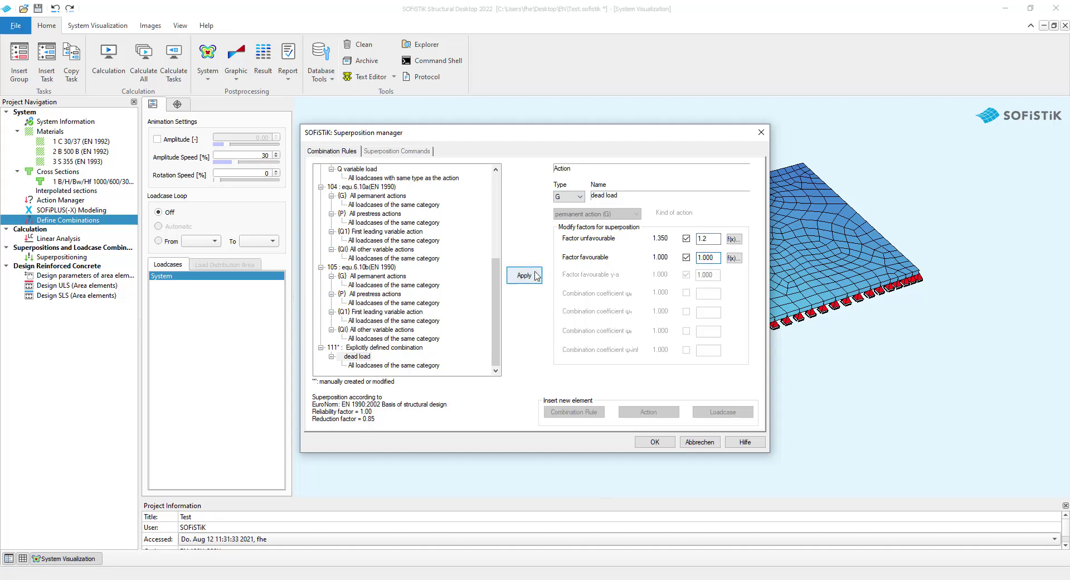
click(524, 275)
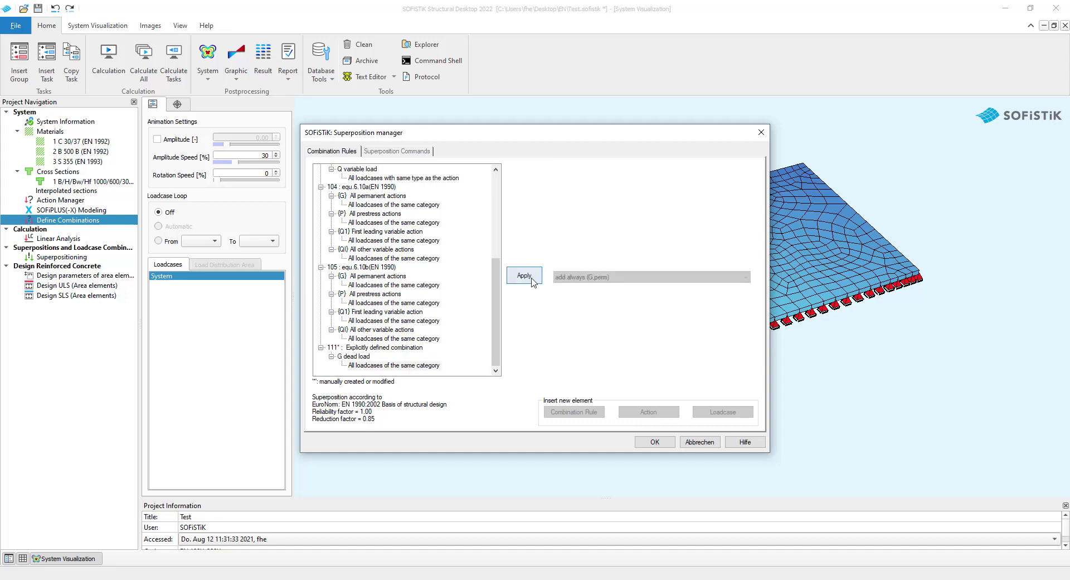
click(383, 366)
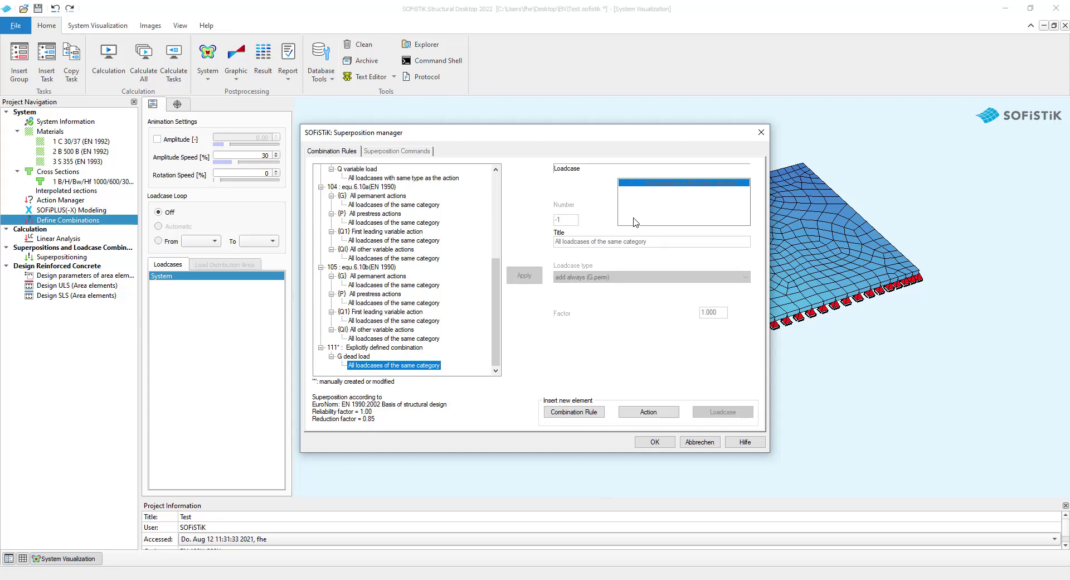
- Add a Q variable load action to combination 111, review it, and close the manager
click(357, 357)
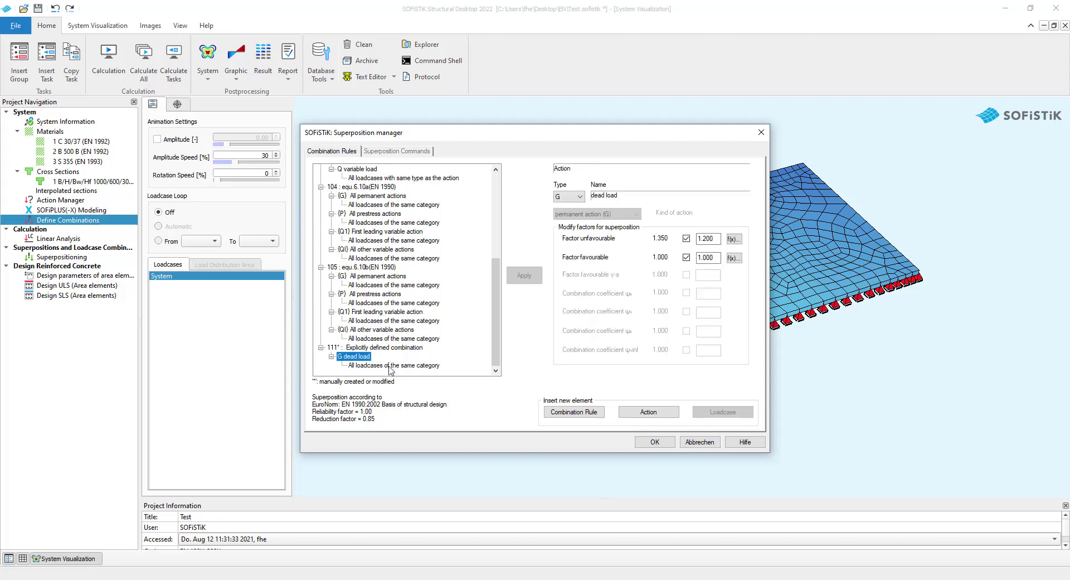
click(634, 412)
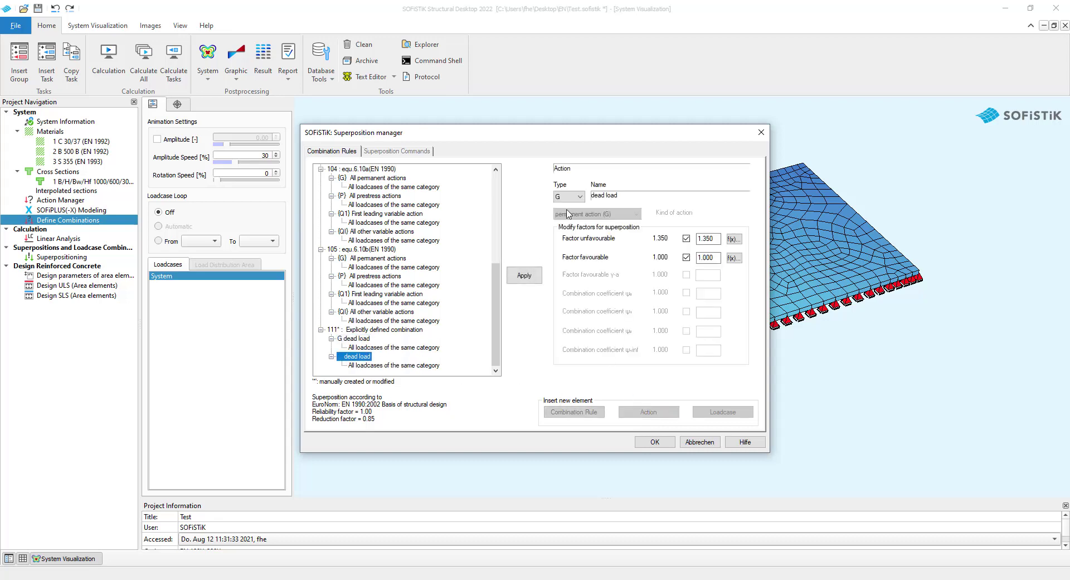
click(575, 198)
click(566, 261)
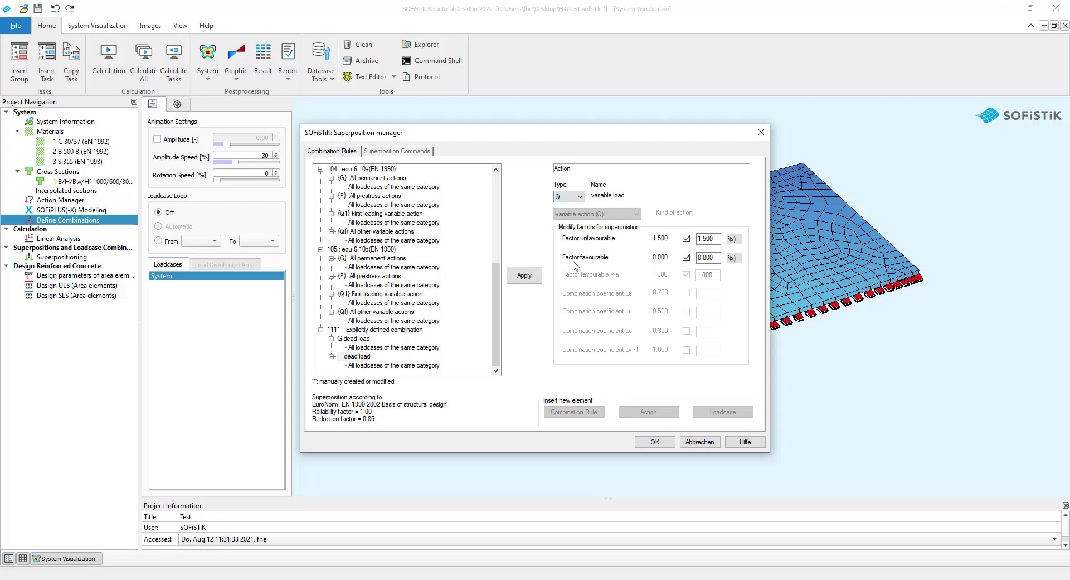
click(526, 276)
click(377, 330)
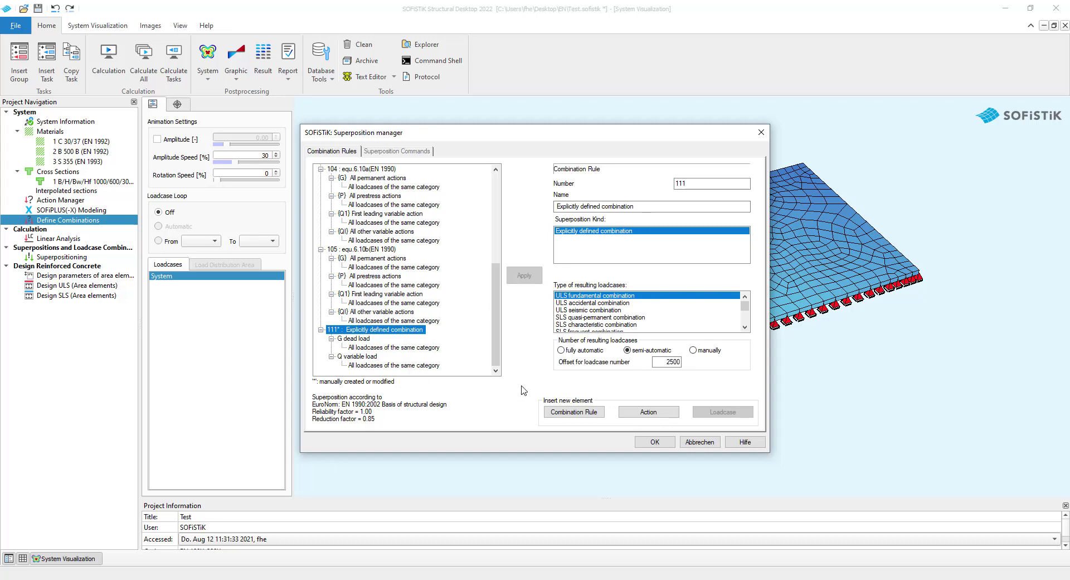
click(649, 441)
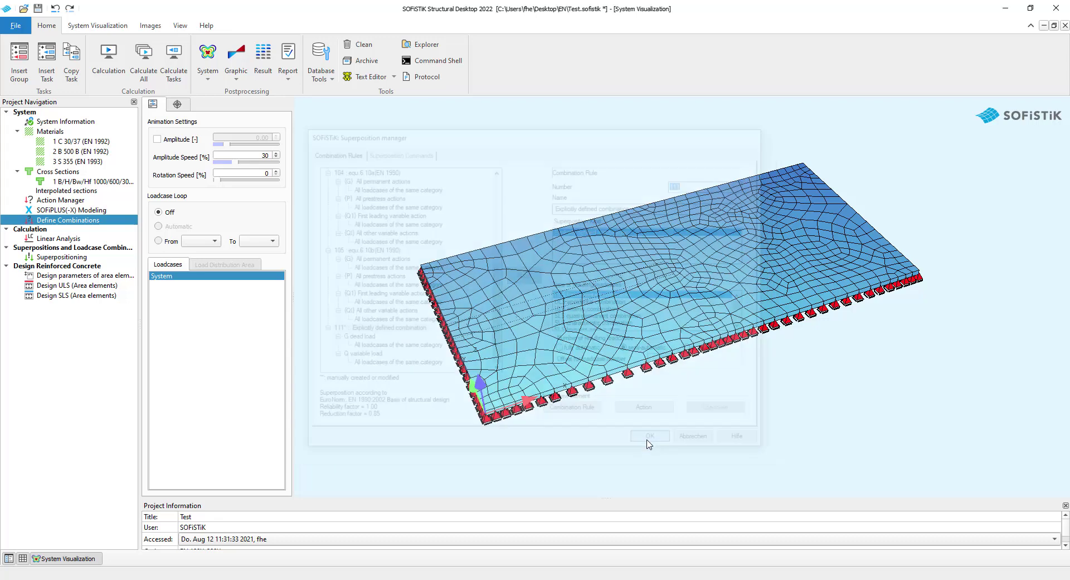